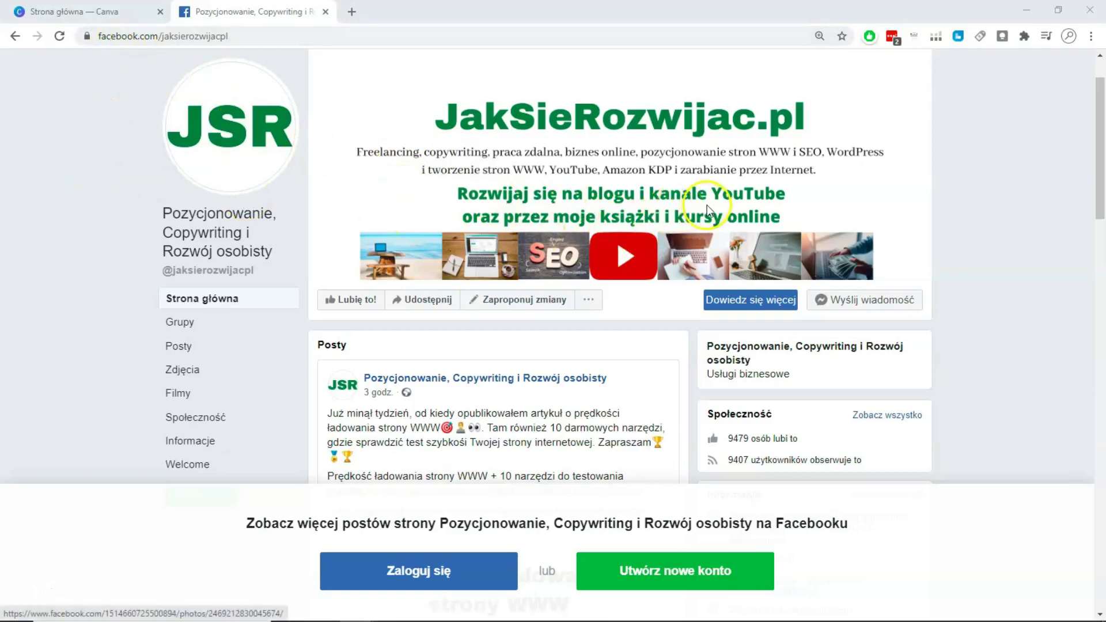
# Switch to Canva, search the library for "facebook" and start a new Facebook cover design (Zdjęcie w tle dla Facebooka)
pyautogui.hotkey('ctrl', 'Tab')
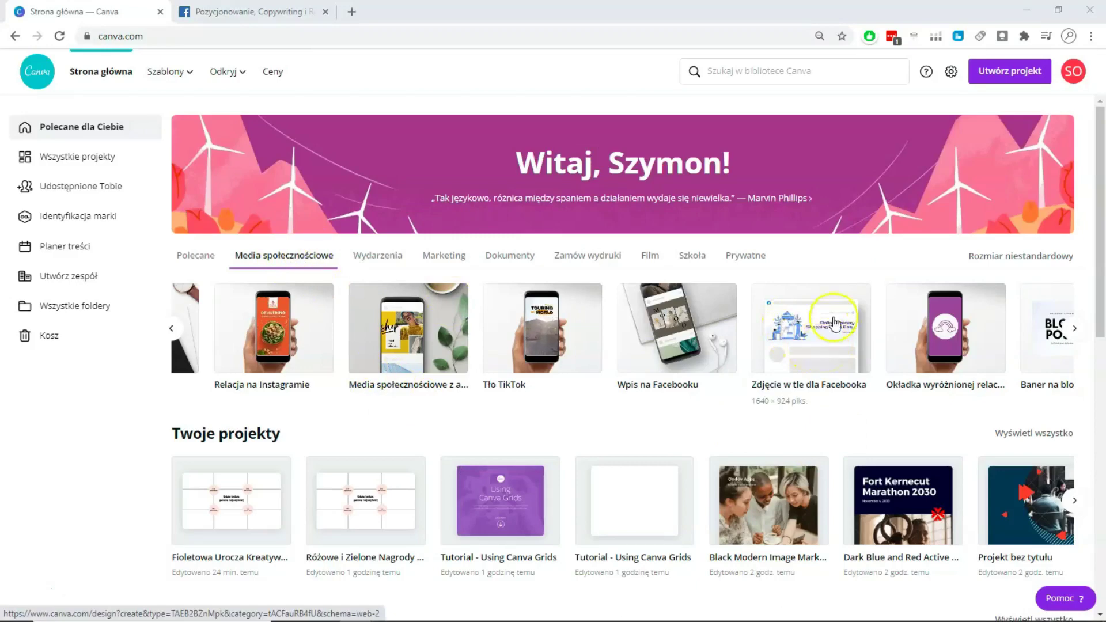
pyautogui.click(788, 67)
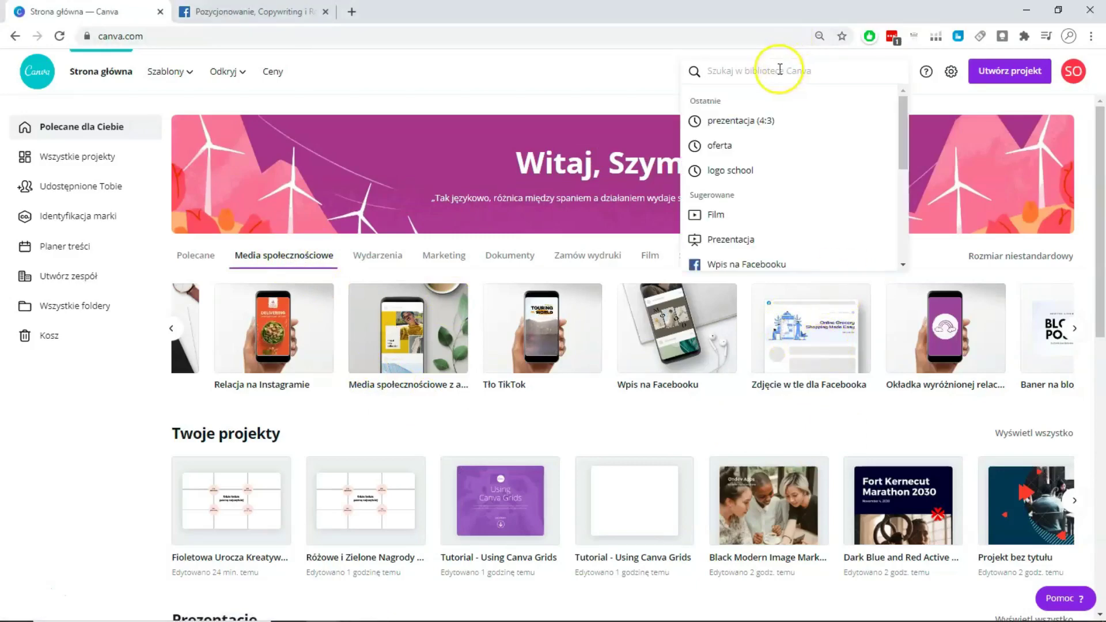
pyautogui.write('facebook')
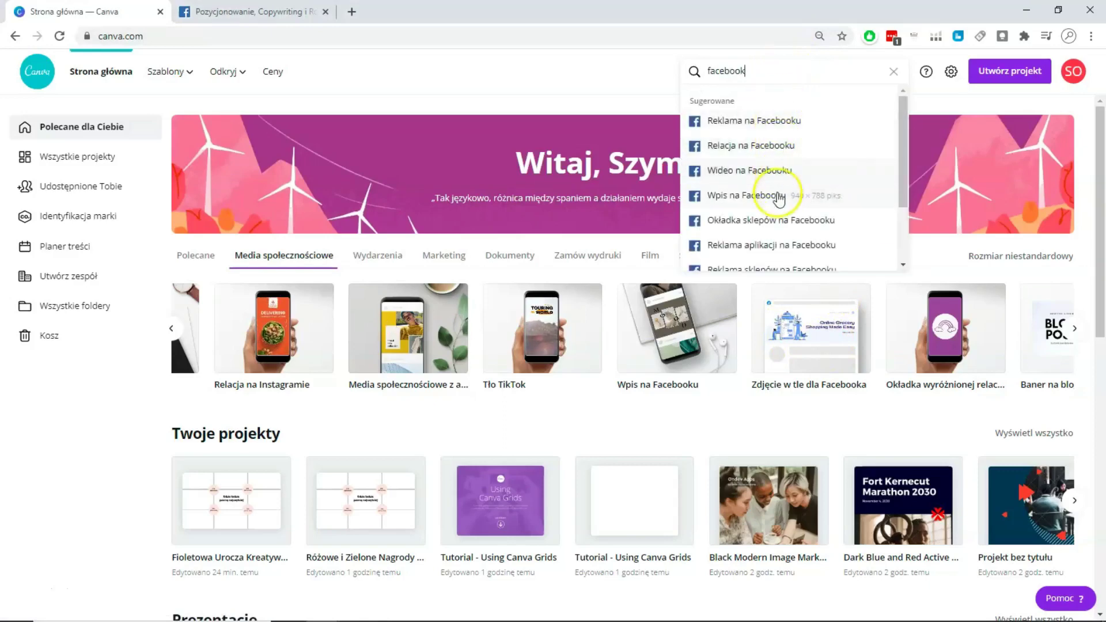
pyautogui.scroll(-2, 779, 218)
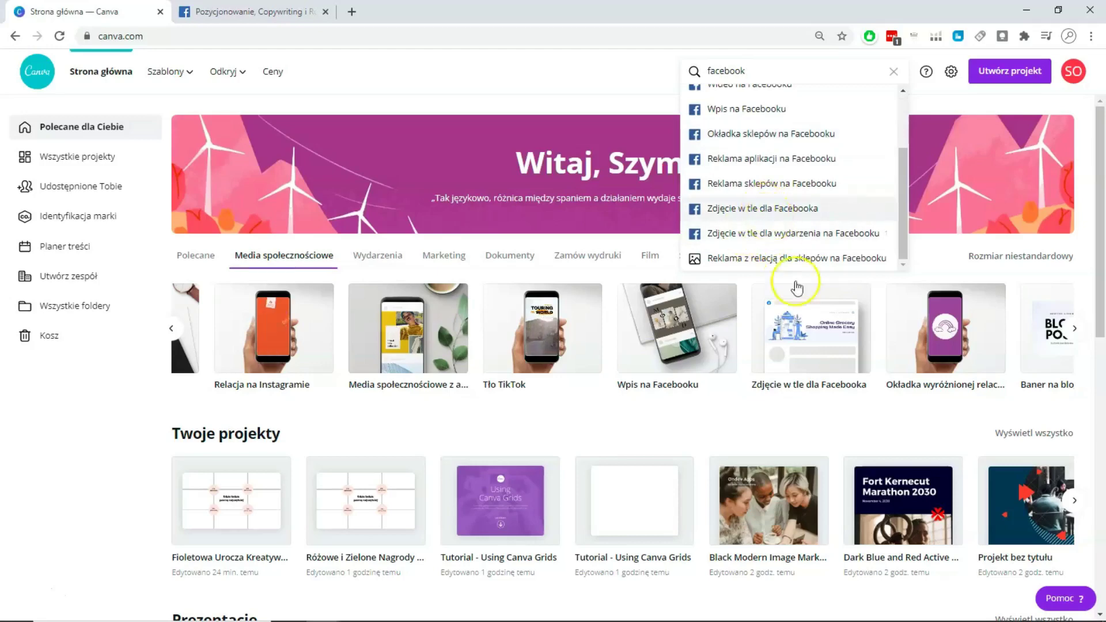
pyautogui.click(801, 340)
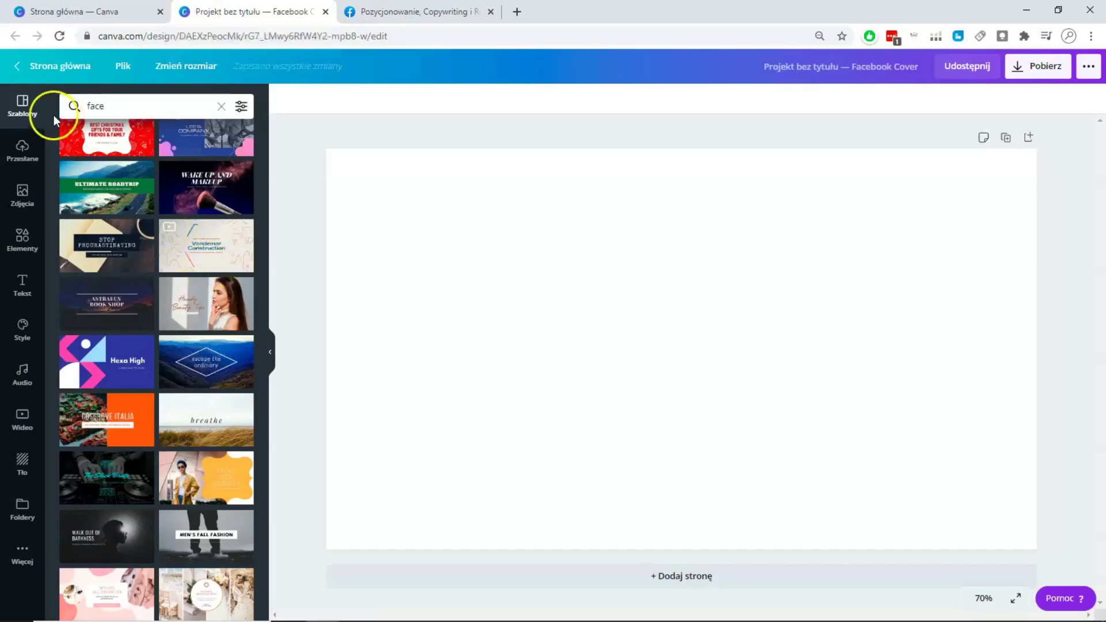
# Browse the cover templates for "face" and apply the Fairhill Supermarket template to the blank page
pyautogui.scroll(-2, 164, 277)
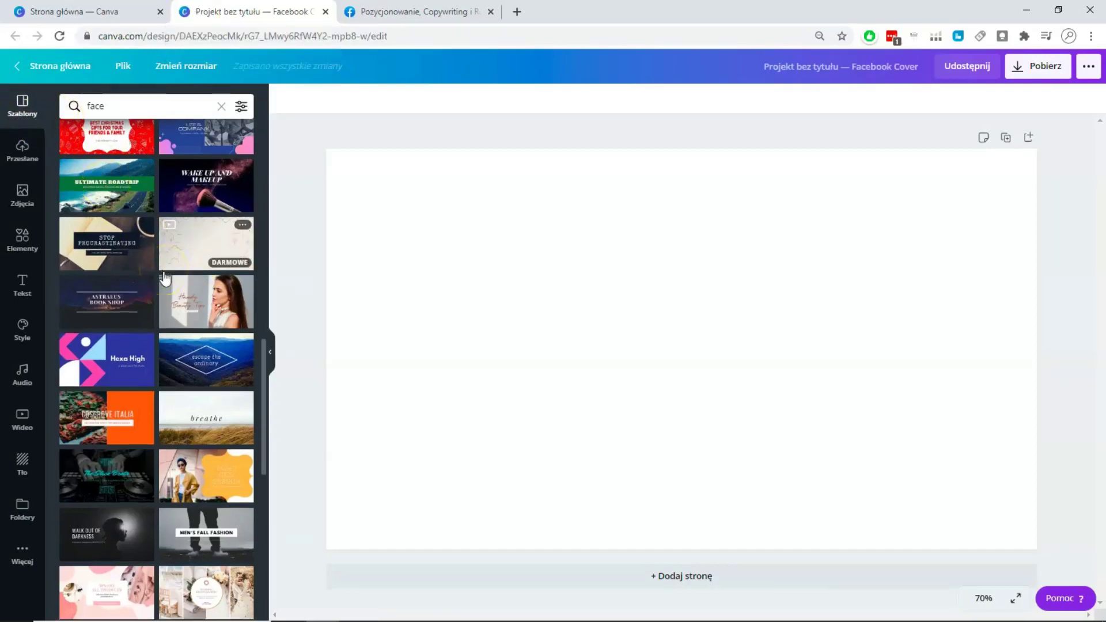
pyautogui.scroll(-6, 179, 349)
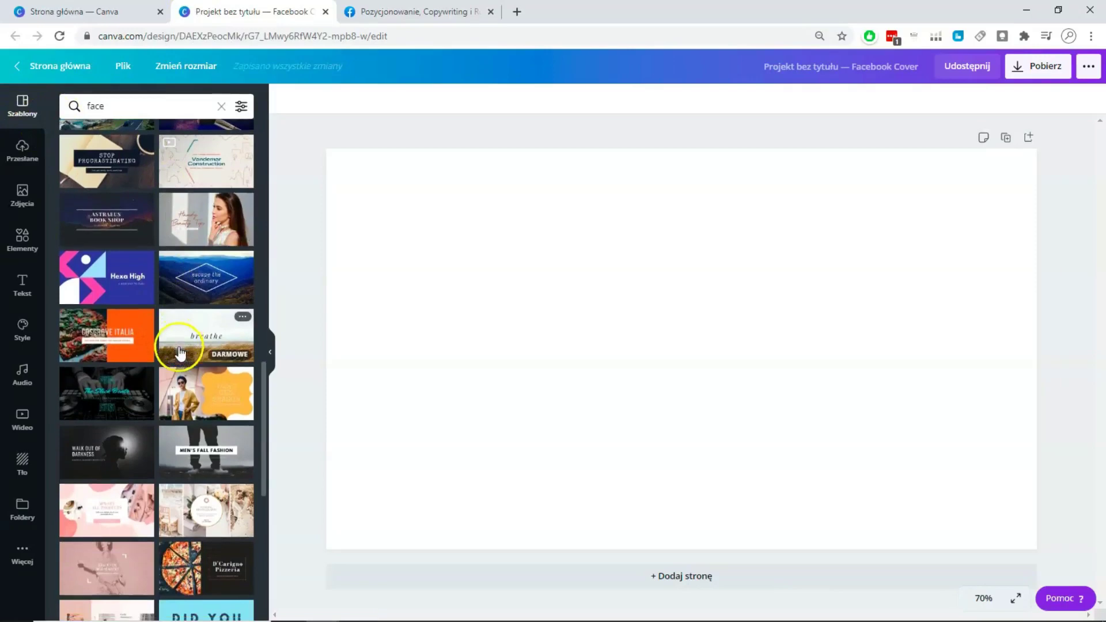
pyautogui.scroll(-1, 182, 359)
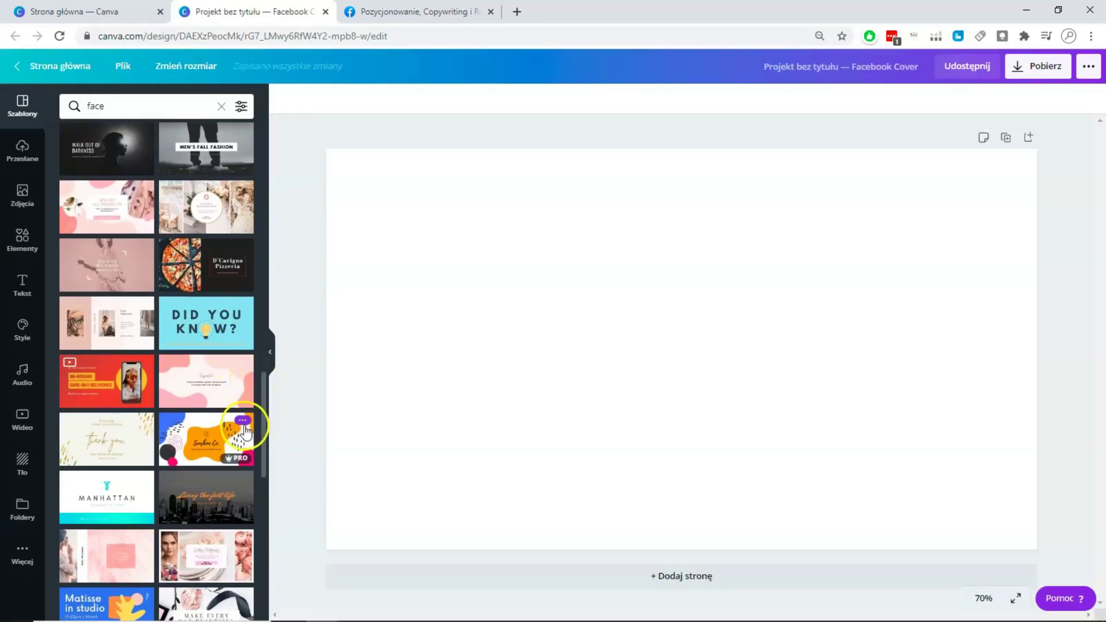
pyautogui.scroll(-2, 235, 441)
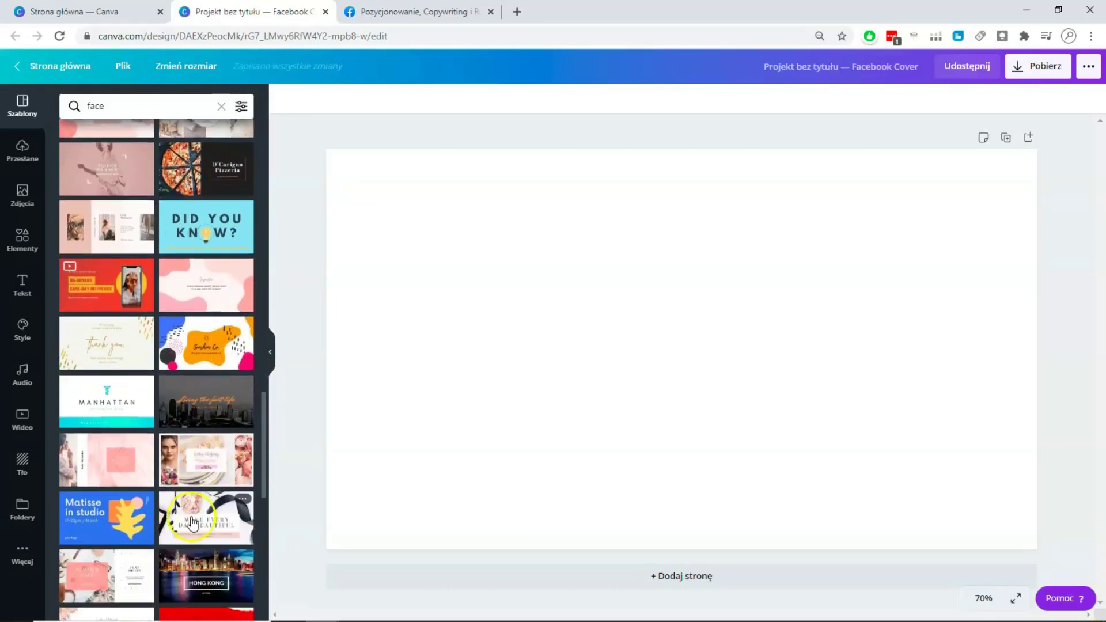
pyautogui.click(128, 480)
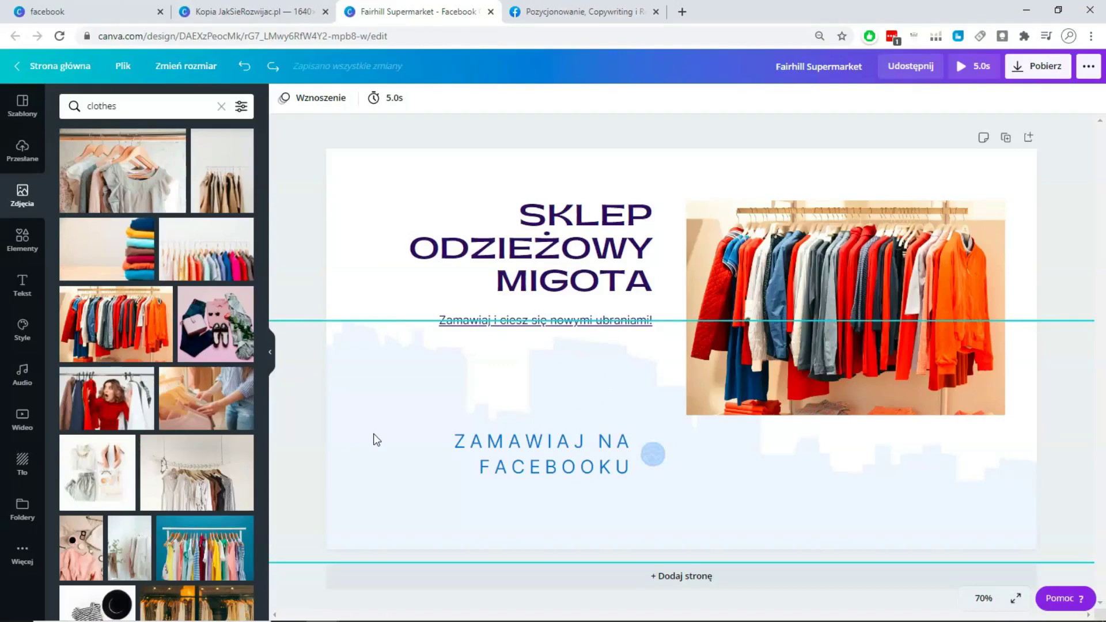
# Delete the pale blue skyline graphic and recolour the "SKLEP ODZIEŻOWY MIGOTA" heading dark grey
pyautogui.click(375, 440)
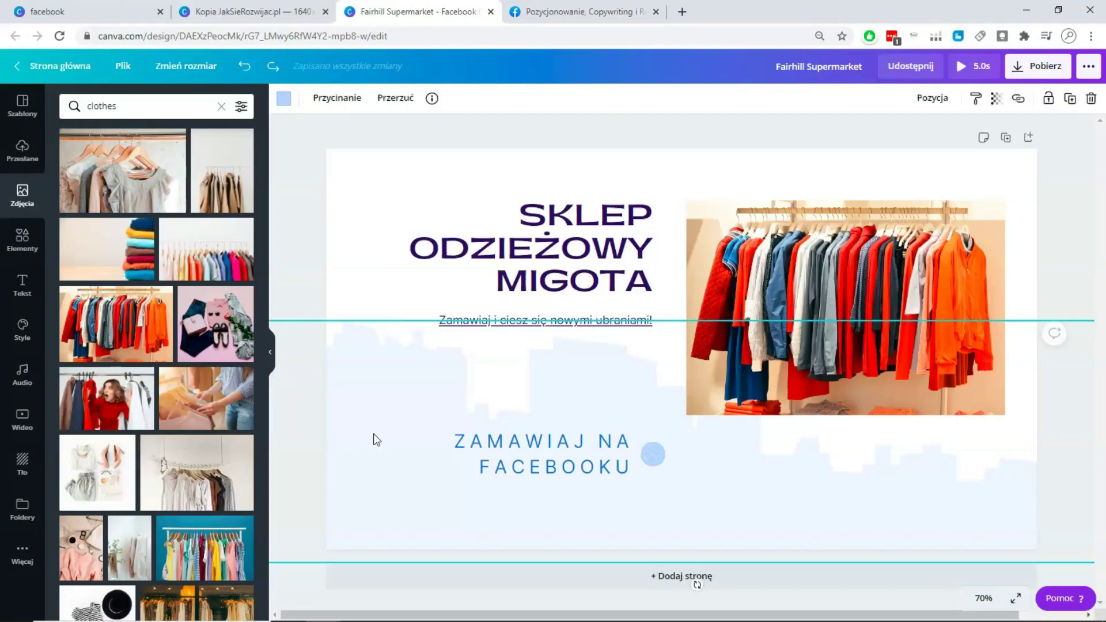
pyautogui.press('Delete')
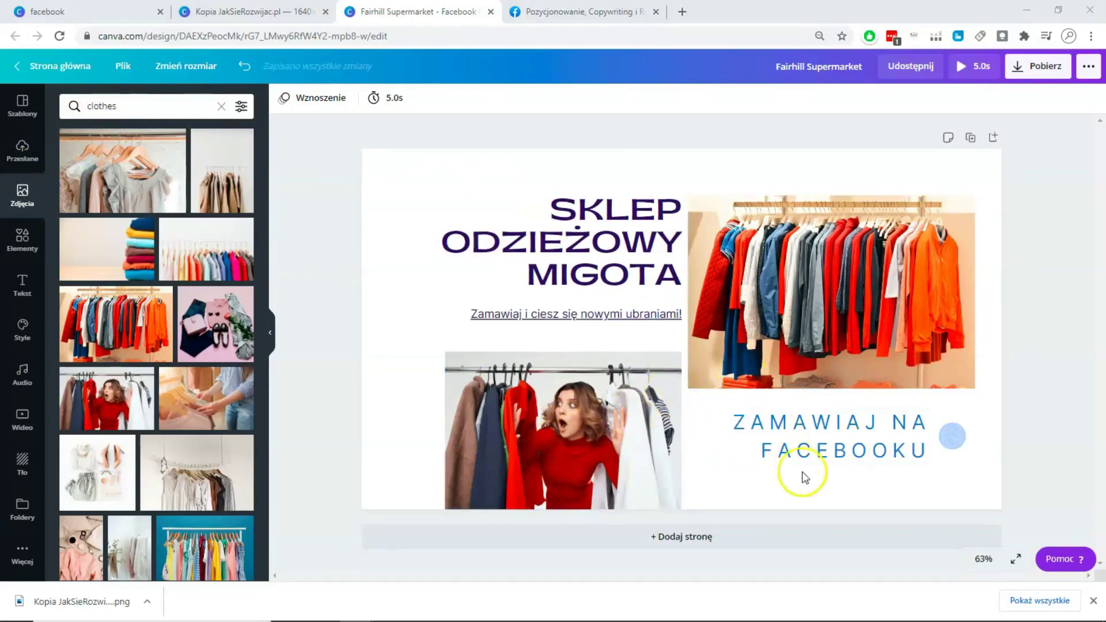
pyautogui.click(627, 249)
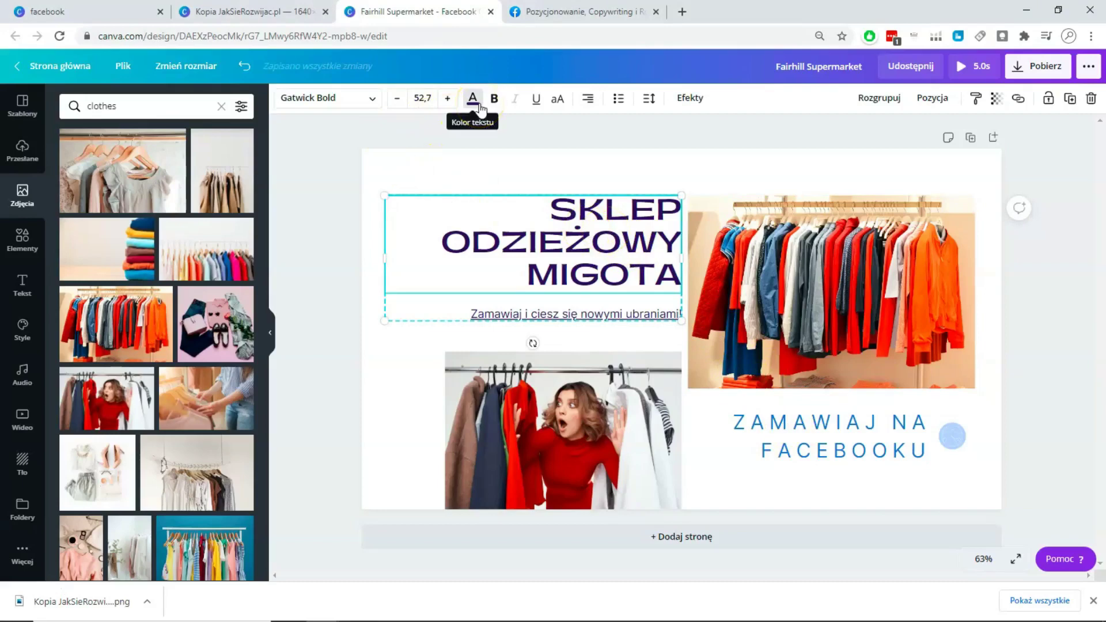
pyautogui.click(440, 110)
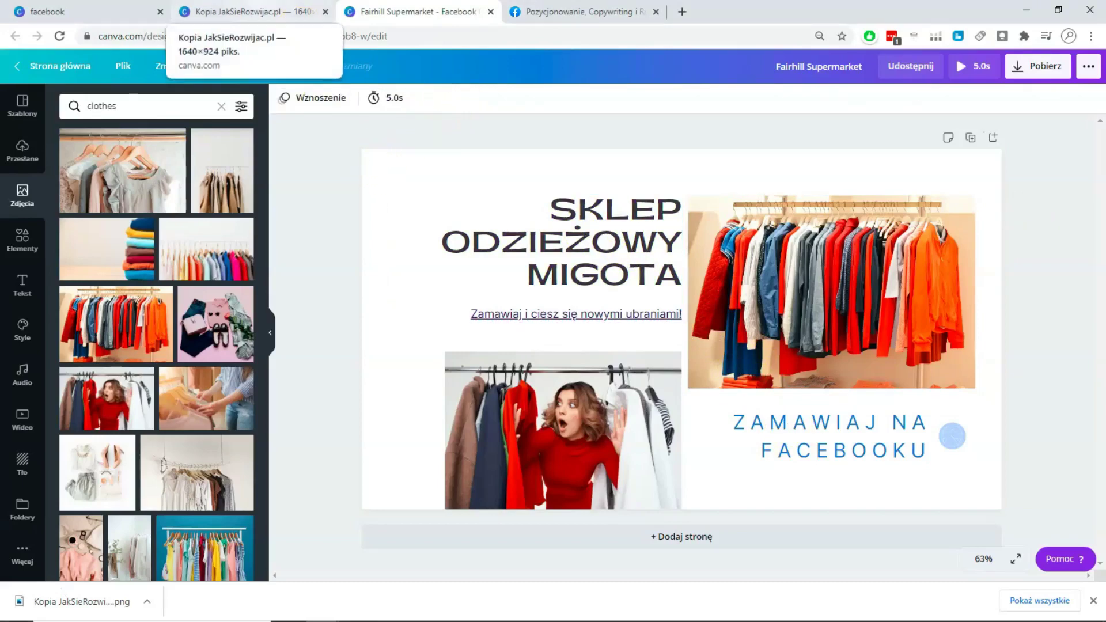
# Open the "Kopia JakSieRozwijac.pl" design and download it as a PNG at size 1, dismissing the browser's download list
pyautogui.click(248, 12)
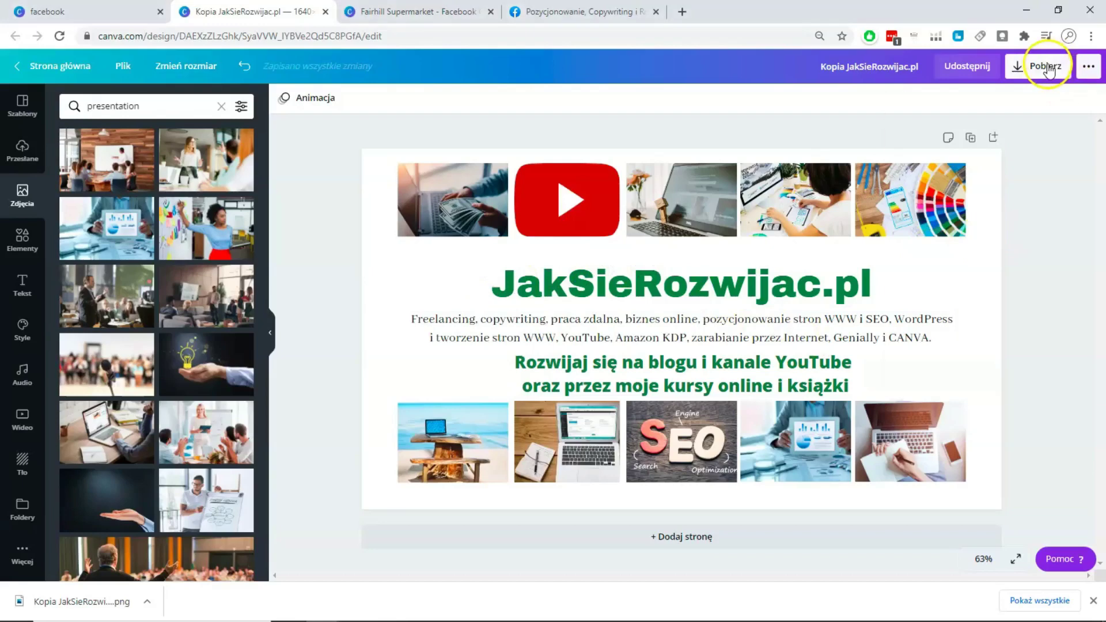
pyautogui.click(1046, 67)
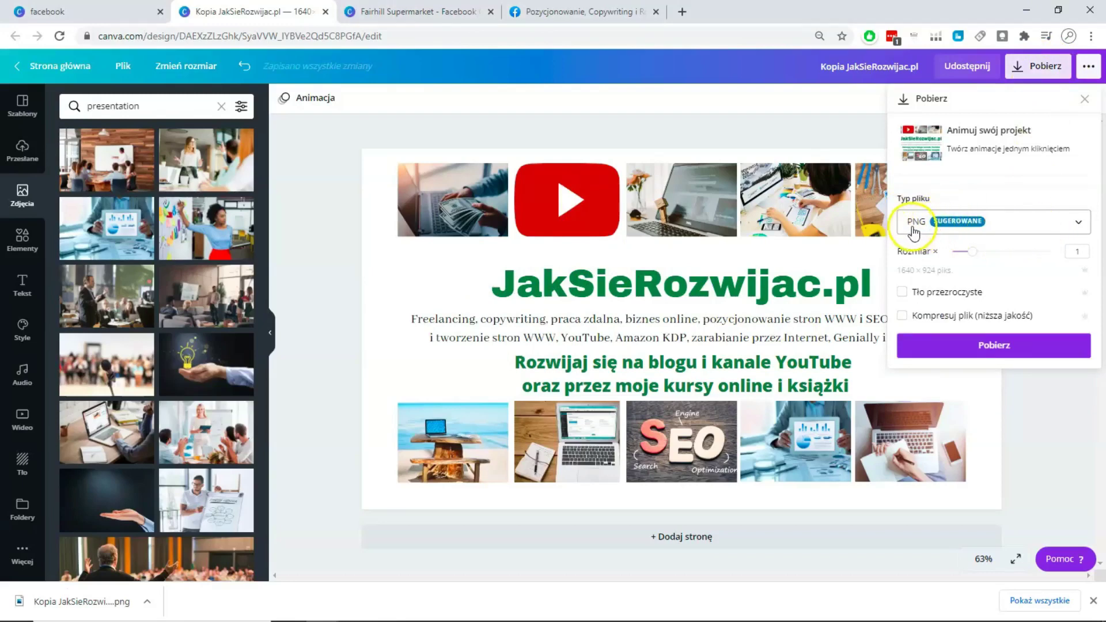
pyautogui.click(937, 228)
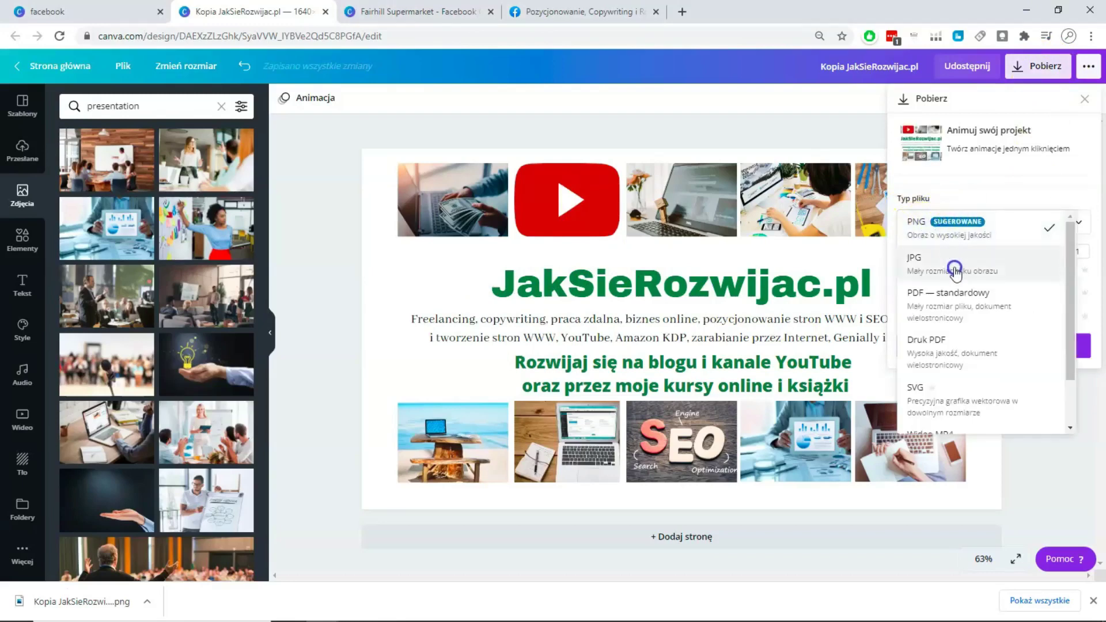
pyautogui.click(978, 237)
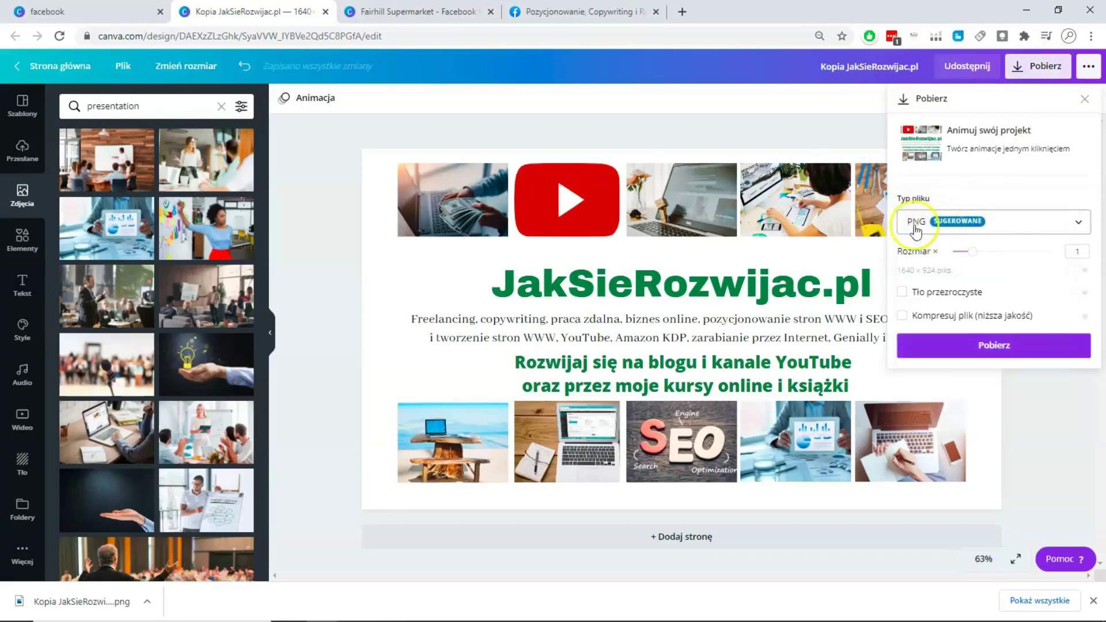
pyautogui.click(1002, 345)
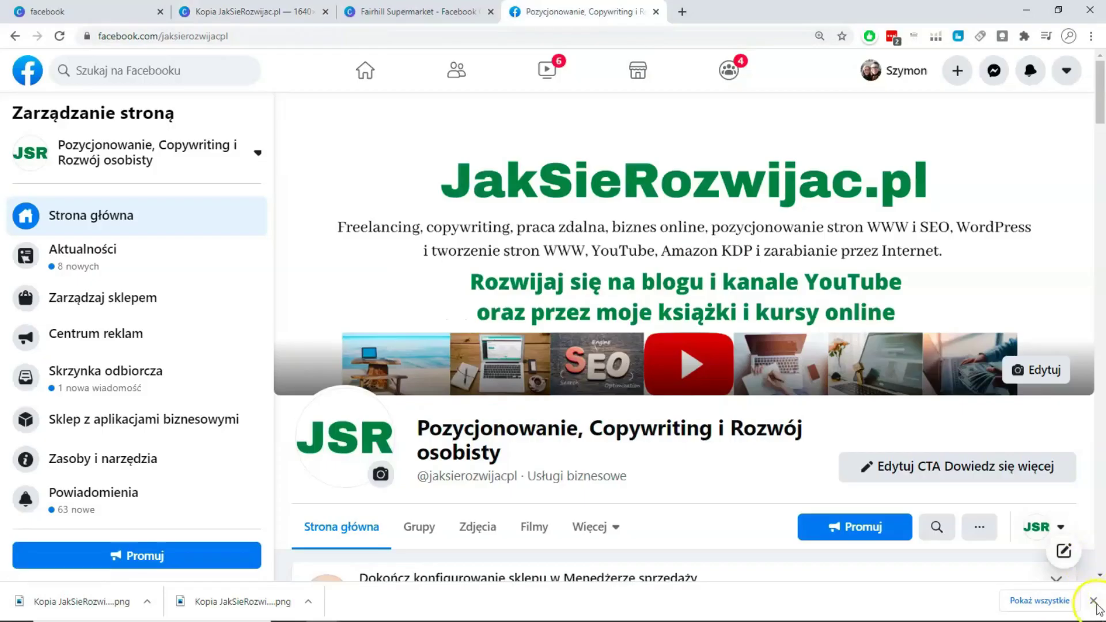
pyautogui.click(1094, 601)
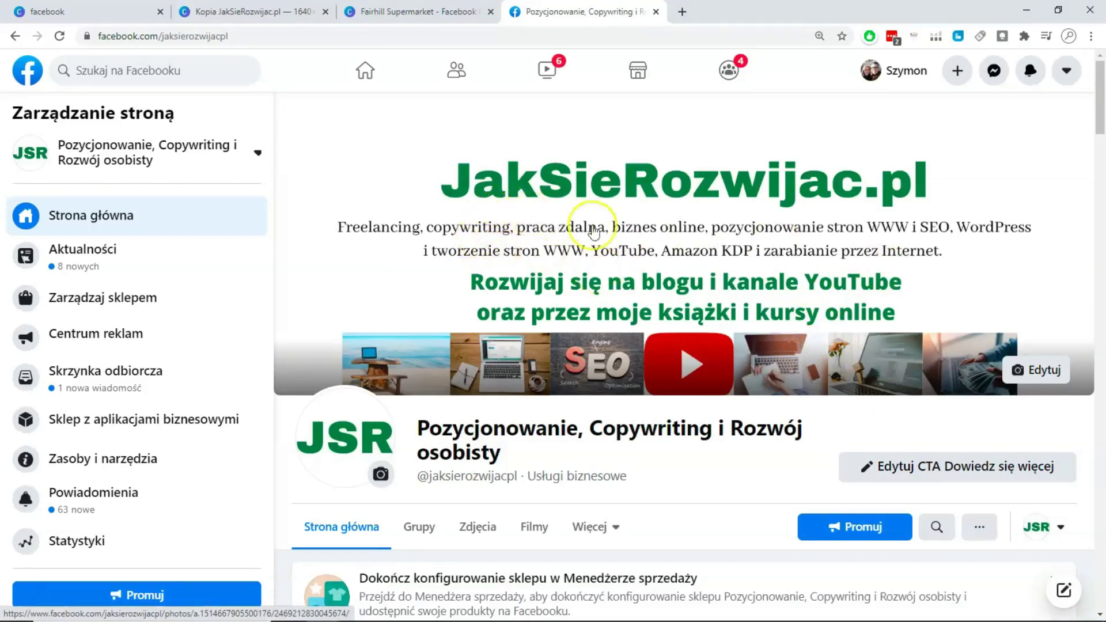
# Upload the downloaded image as the Facebook page's cover photo and reposition it upward to show the full central text
pyautogui.click(1025, 377)
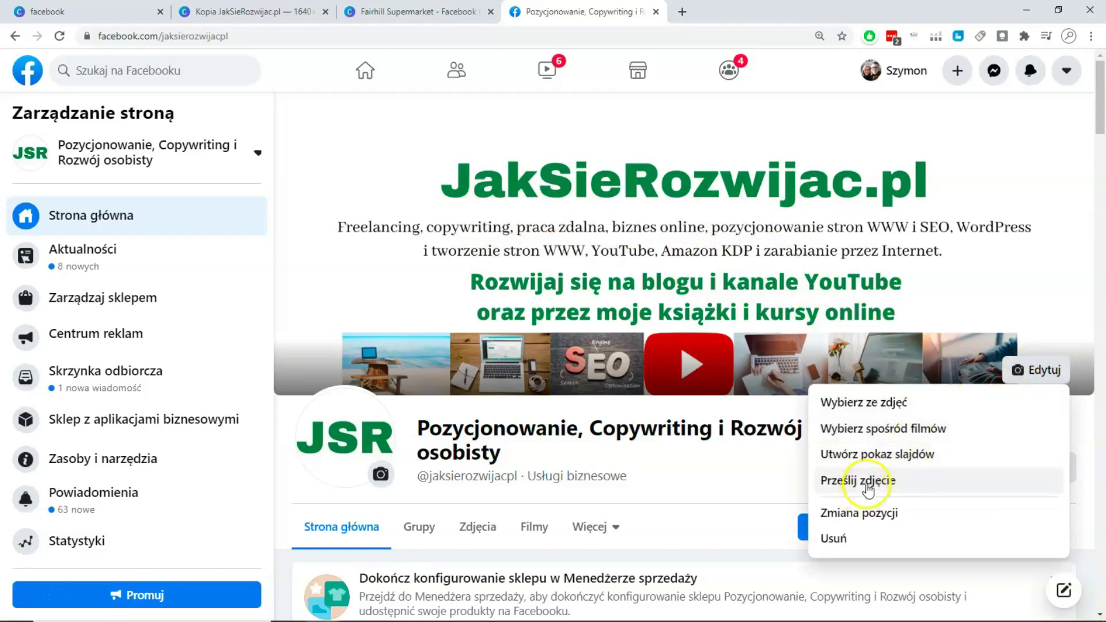
pyautogui.click(868, 482)
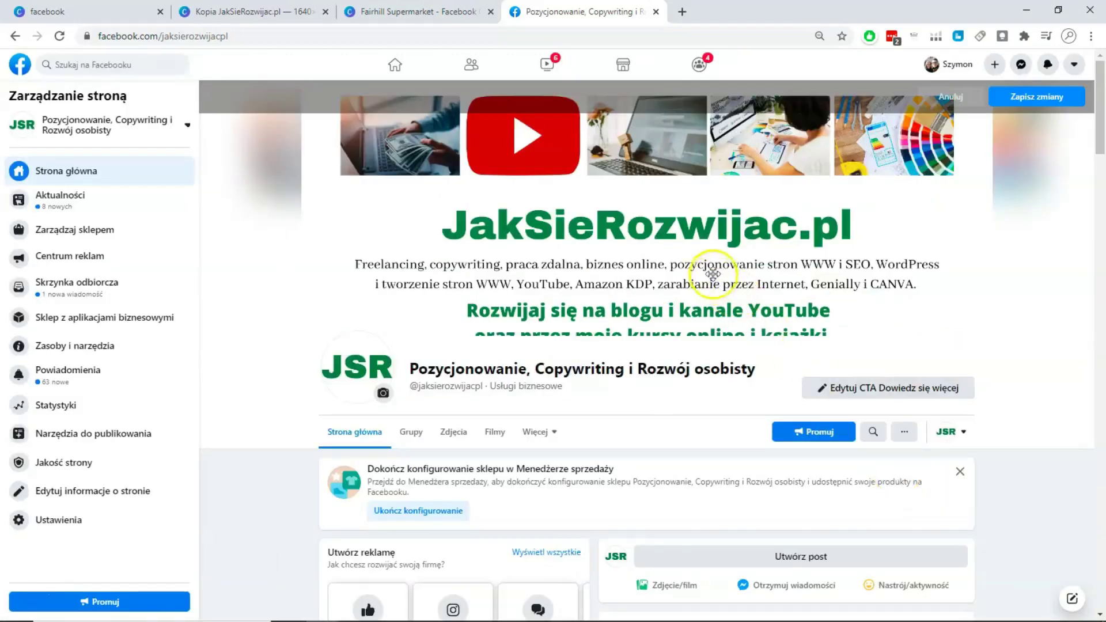
pyautogui.moveTo(715, 286); pyautogui.dragTo(705, 209)
pyautogui.moveTo(704, 206); pyautogui.dragTo(699, 199)
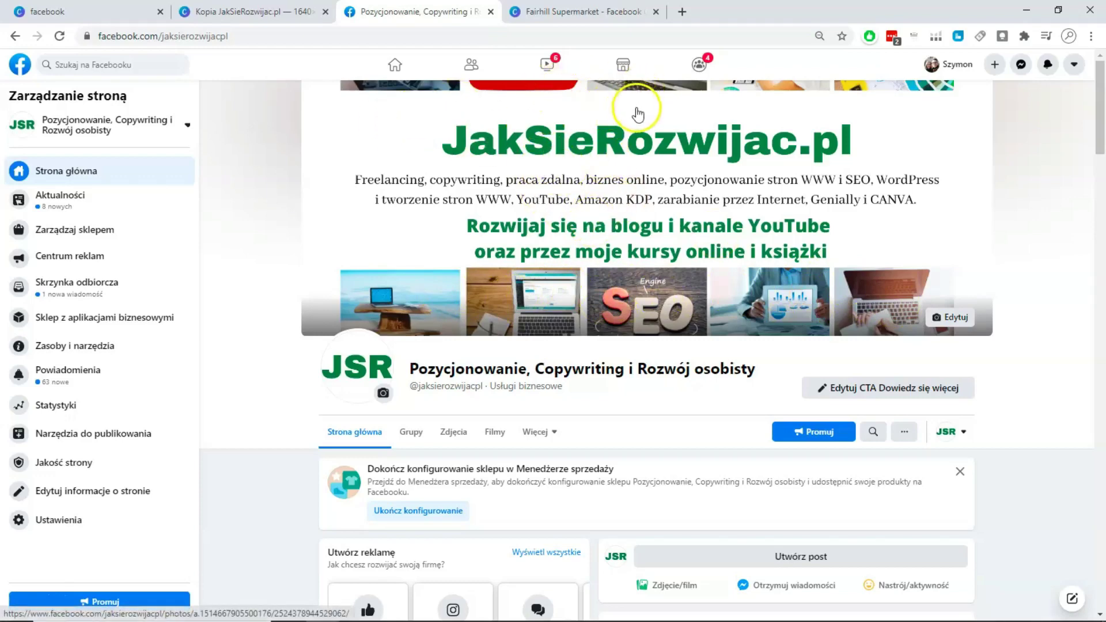
# Return to the JakSieRozwijac.pl design in Canva, shrink the three central text blocks together and centre them between the photo rows
pyautogui.hotkey('ctrl', 'shift', 'Tab')
pyautogui.moveTo(1000, 274); pyautogui.dragTo(445, 404)
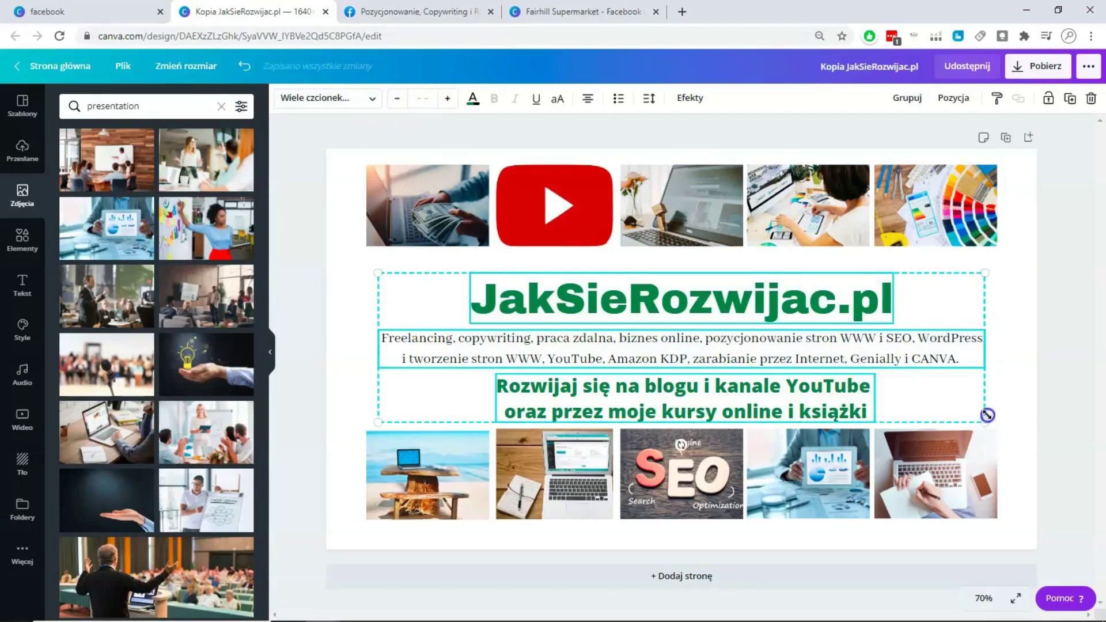
pyautogui.moveTo(979, 419); pyautogui.dragTo(923, 403)
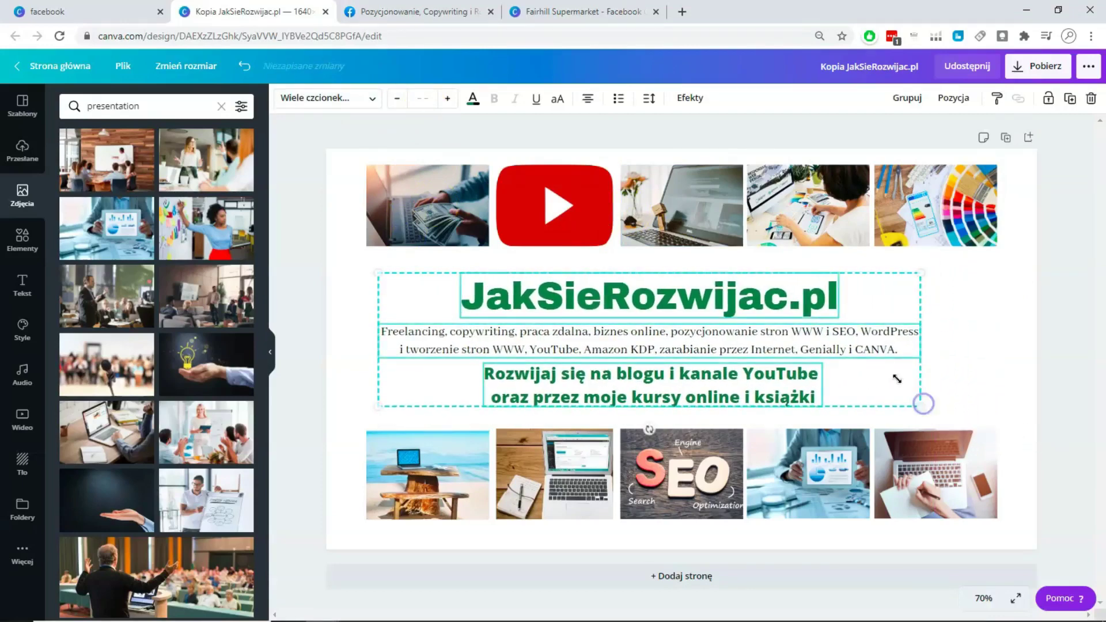
pyautogui.moveTo(697, 275); pyautogui.dragTo(730, 275)
pyautogui.click(706, 272)
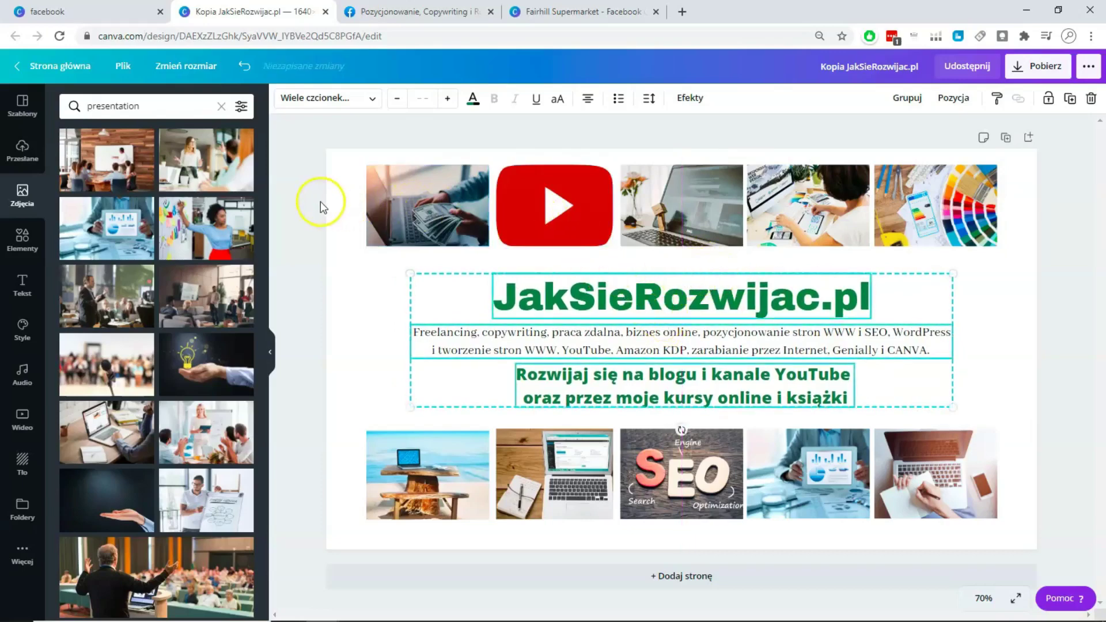
# Group the upper photo row and move it down, then group the lower photo row and move it up toward the text
pyautogui.moveTo(321, 207); pyautogui.dragTo(1009, 231)
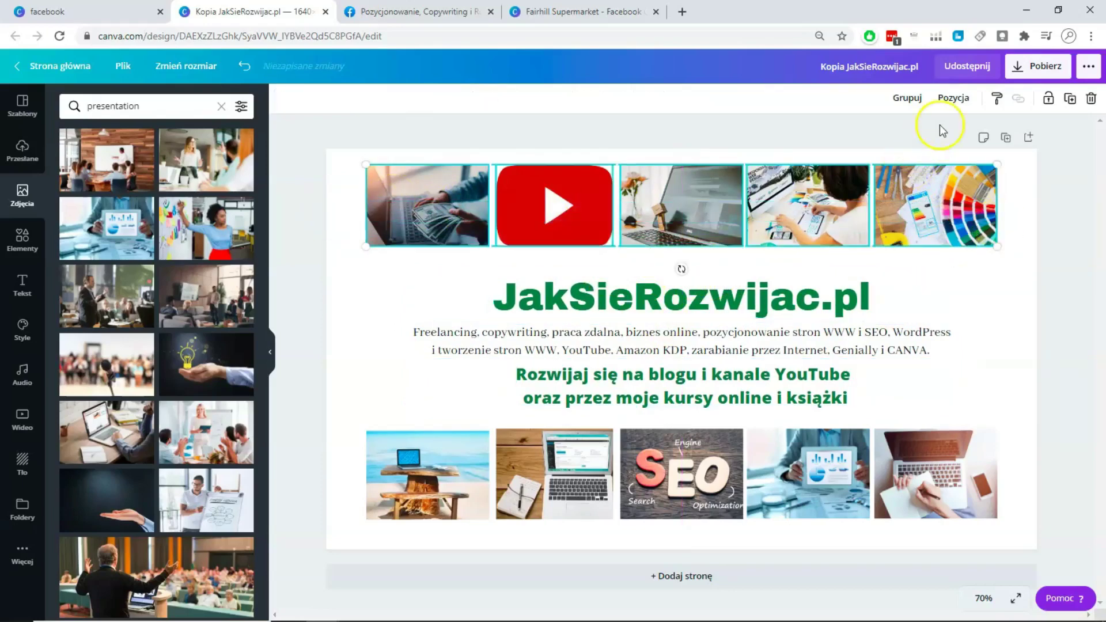
pyautogui.click(908, 102)
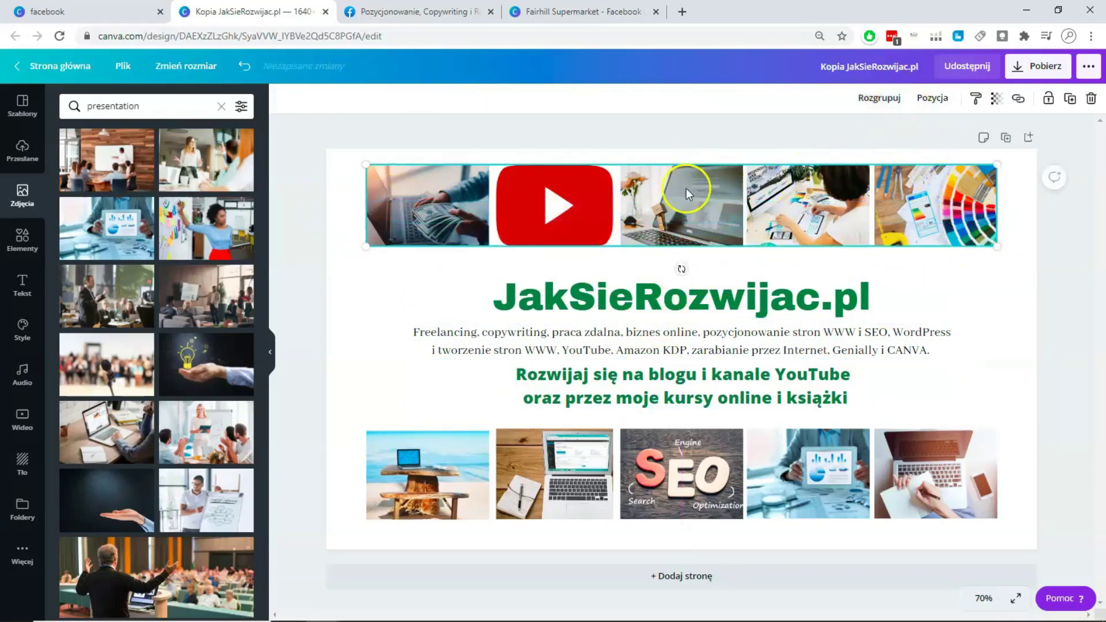
pyautogui.moveTo(692, 185); pyautogui.dragTo(683, 215)
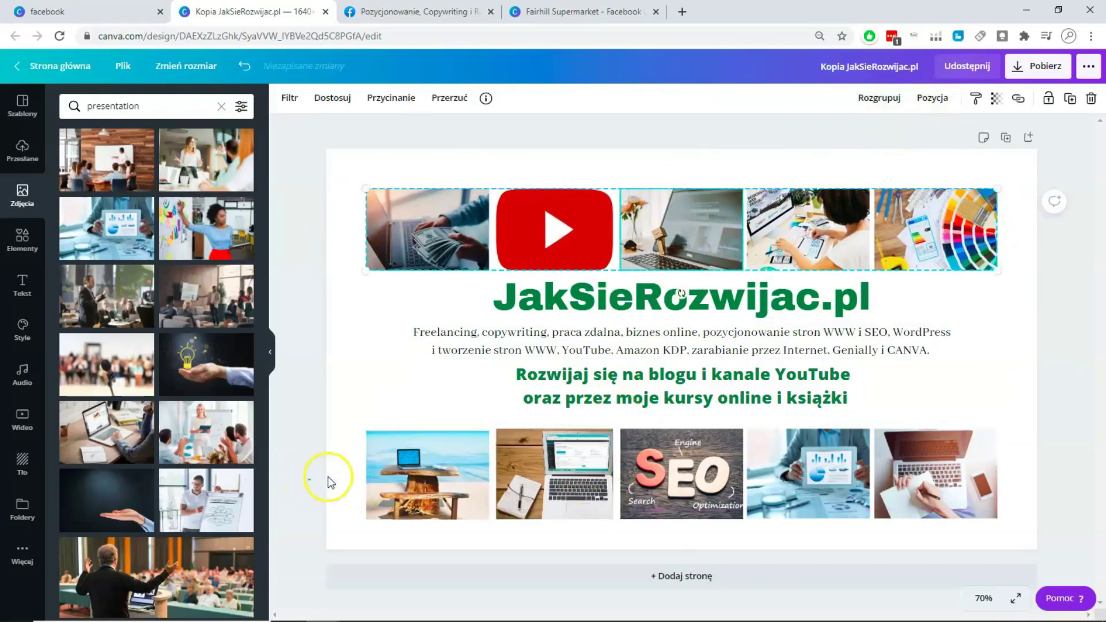
pyautogui.moveTo(307, 481); pyautogui.dragTo(1001, 494)
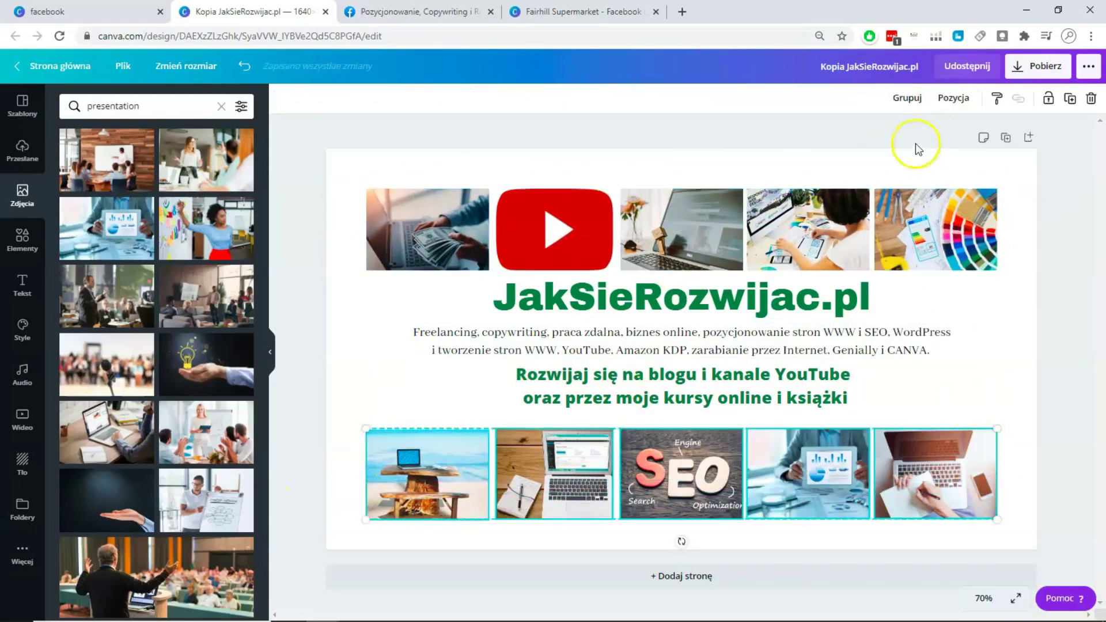
pyautogui.click(907, 98)
pyautogui.moveTo(674, 479)
pyautogui.mouseDown()
pyautogui.moveTo(679, 460)
pyautogui.moveTo(712, 457)
pyautogui.moveTo(676, 461)
pyautogui.mouseUp()
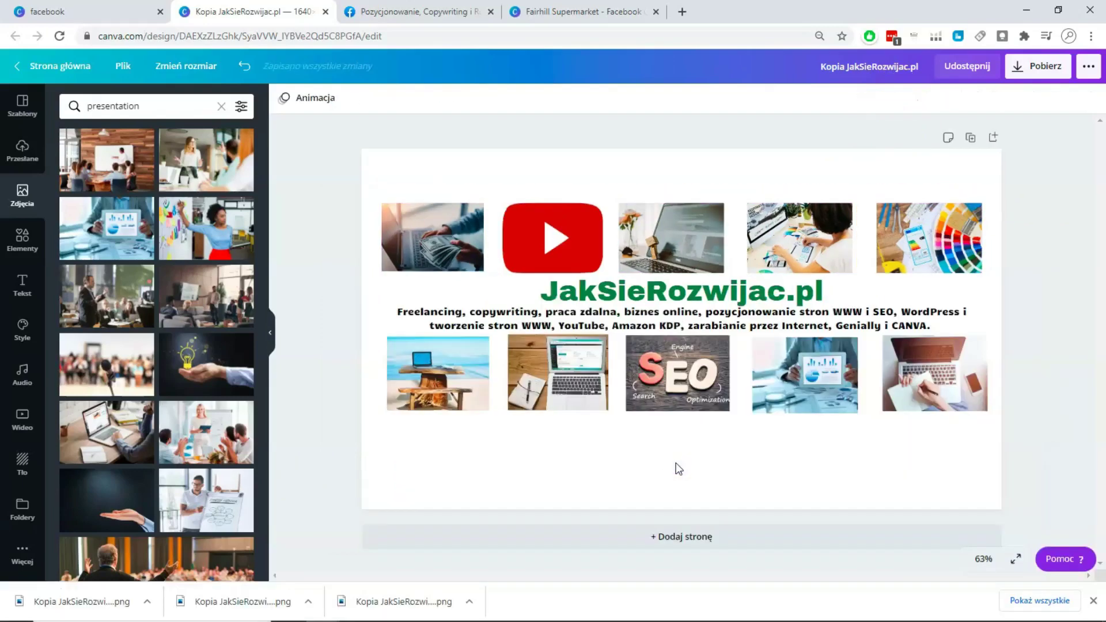
# Compare the revised cover design in Canva with the cover photo displayed on the Facebook page
pyautogui.click(476, 373)
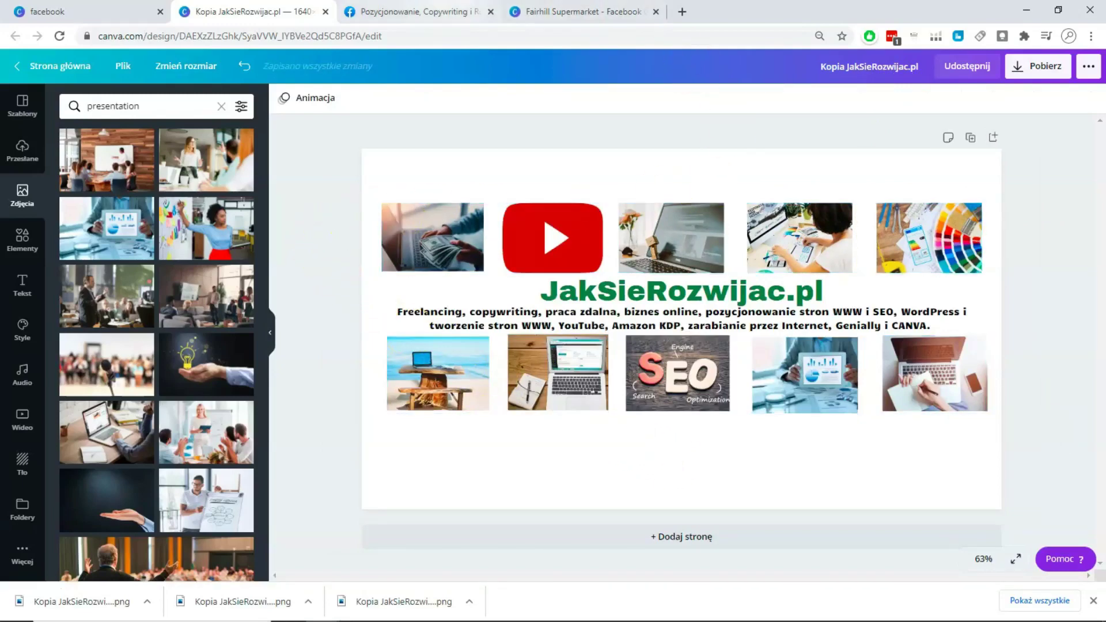
pyautogui.click(412, 11)
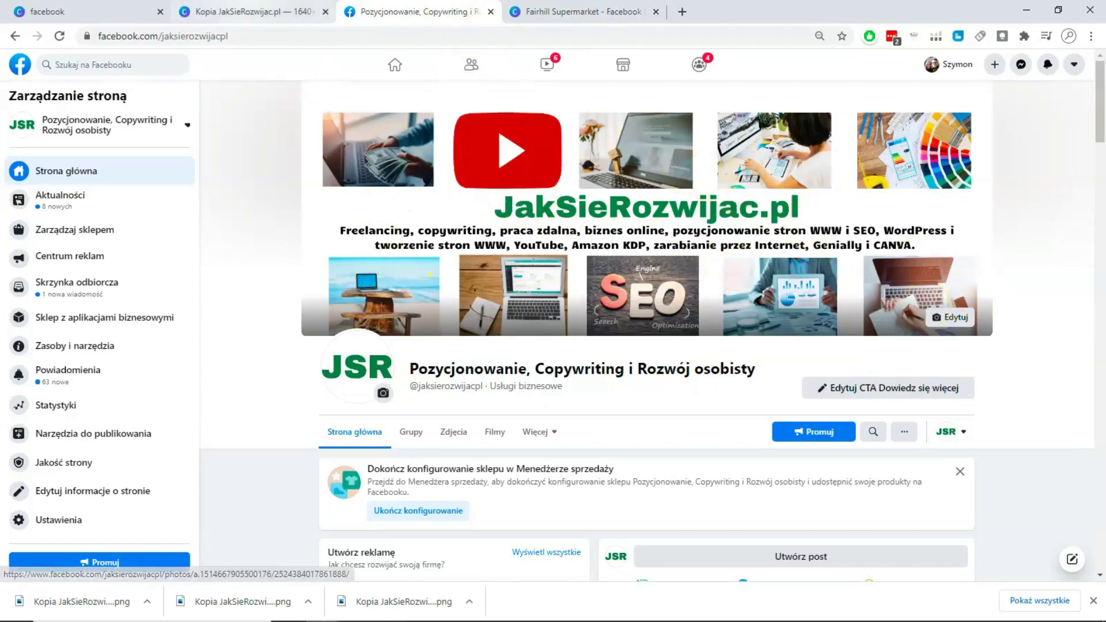
pyautogui.click(254, 11)
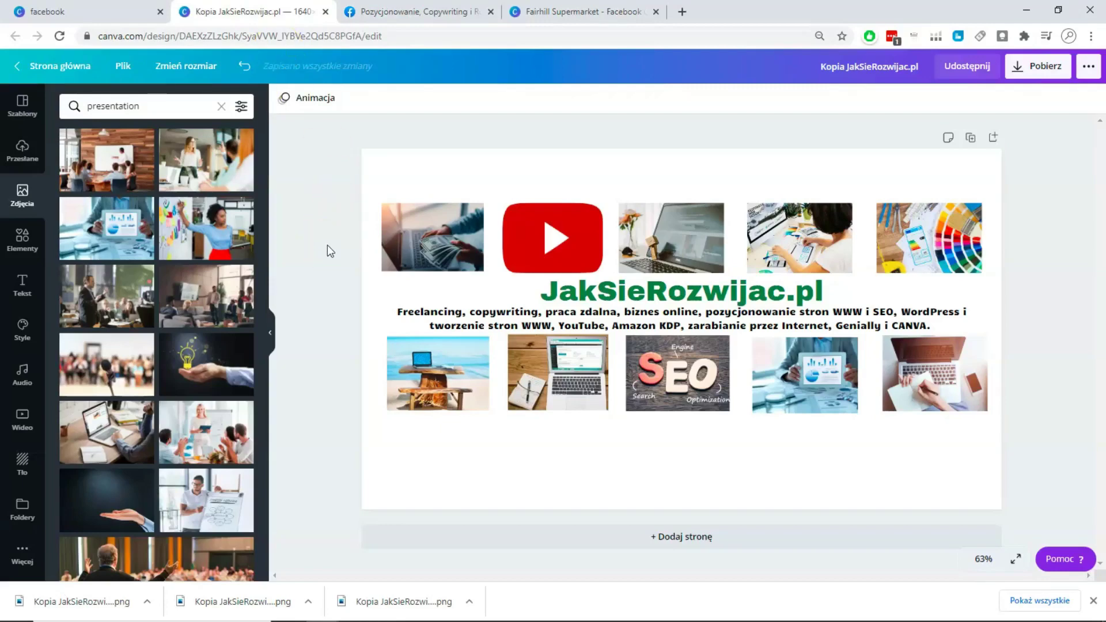
pyautogui.click(403, 10)
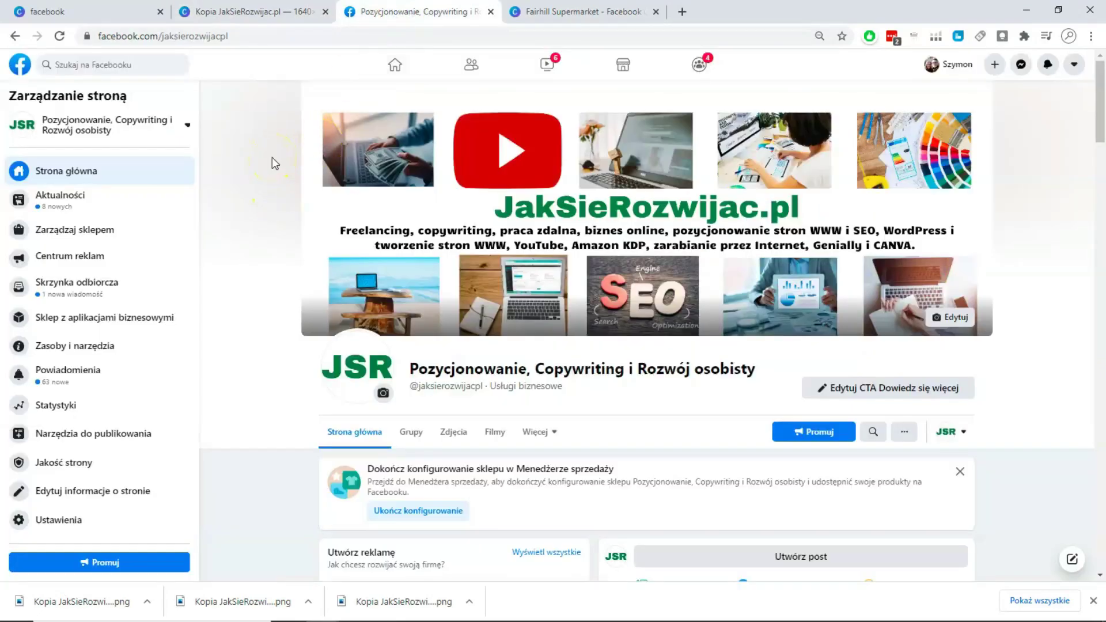
# Check the Canva design, return to the Facebook page, move its cover photo slightly higher so both photo rows fit, and save the changes
pyautogui.click(257, 12)
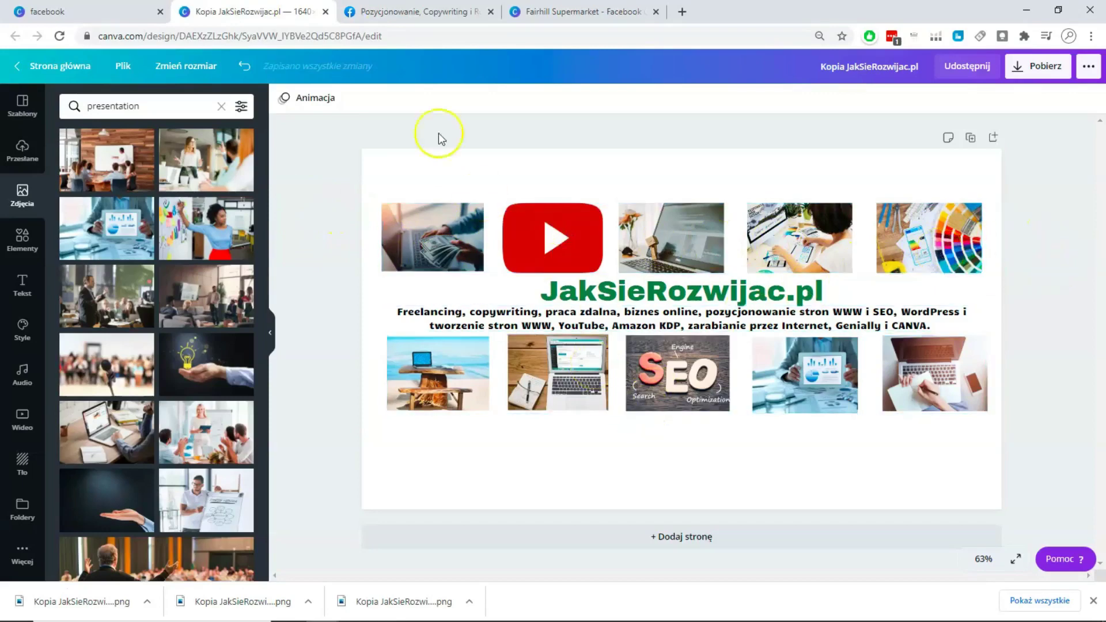
pyautogui.click(415, 11)
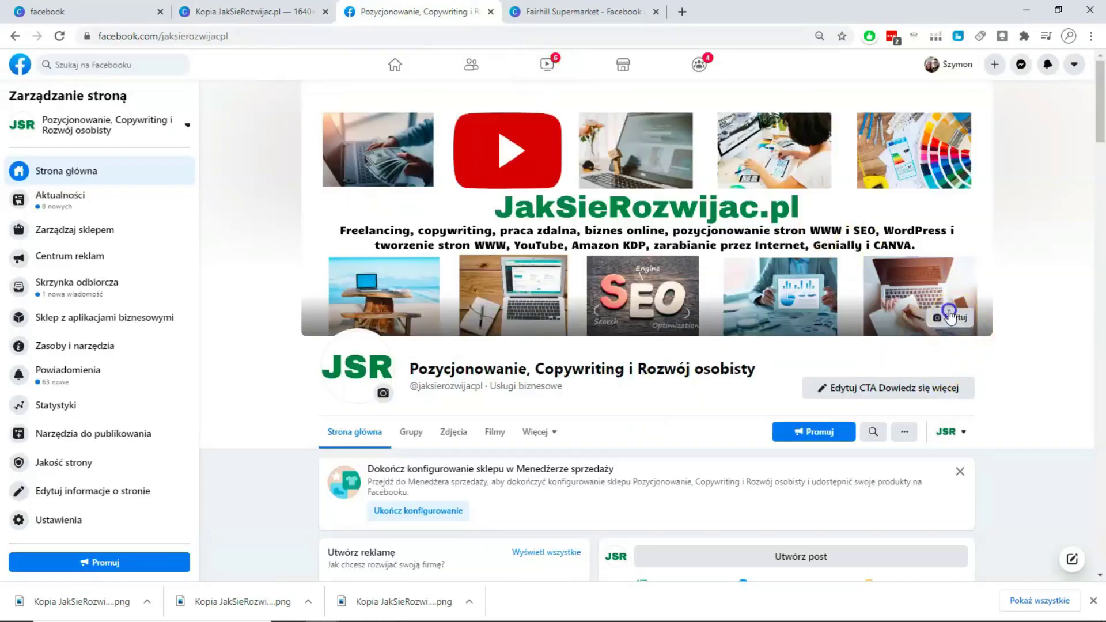
pyautogui.click(951, 318)
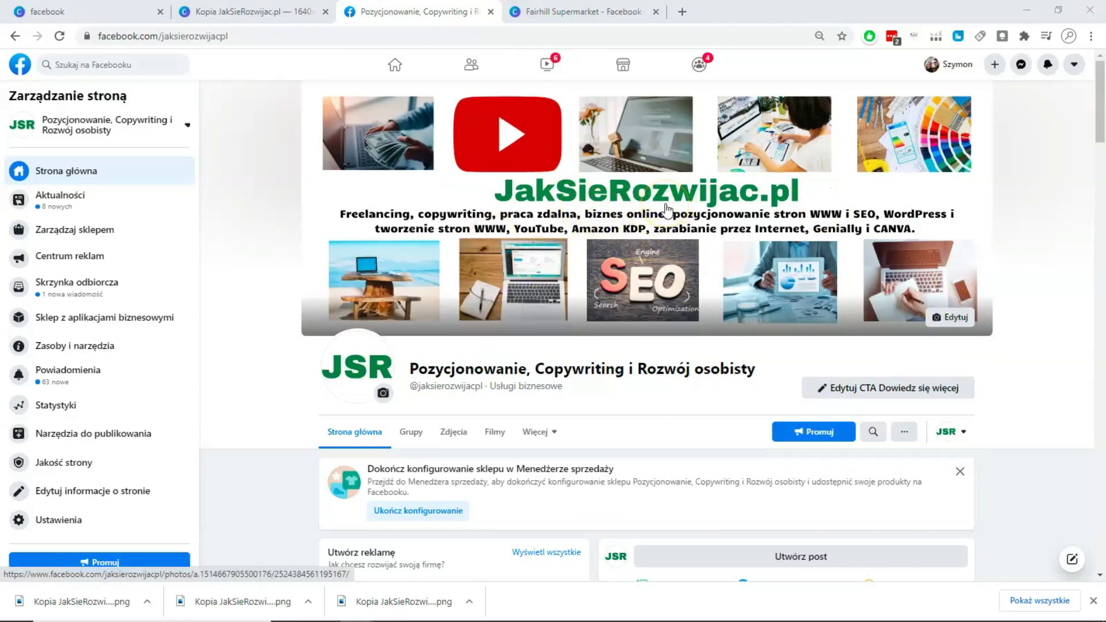
pyautogui.click(951, 317)
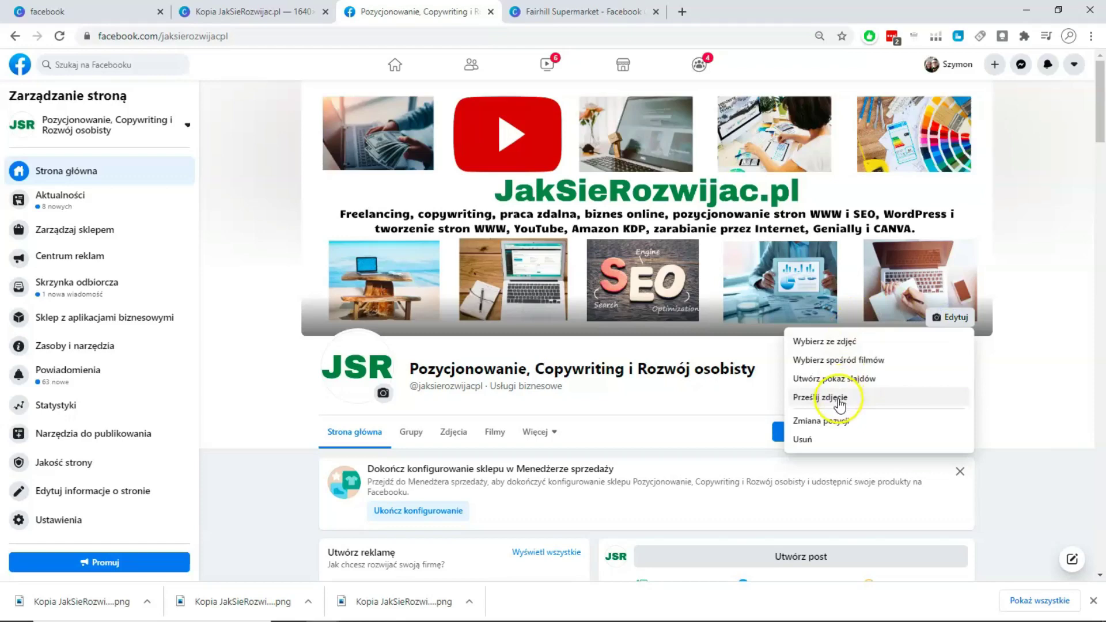
pyautogui.click(848, 423)
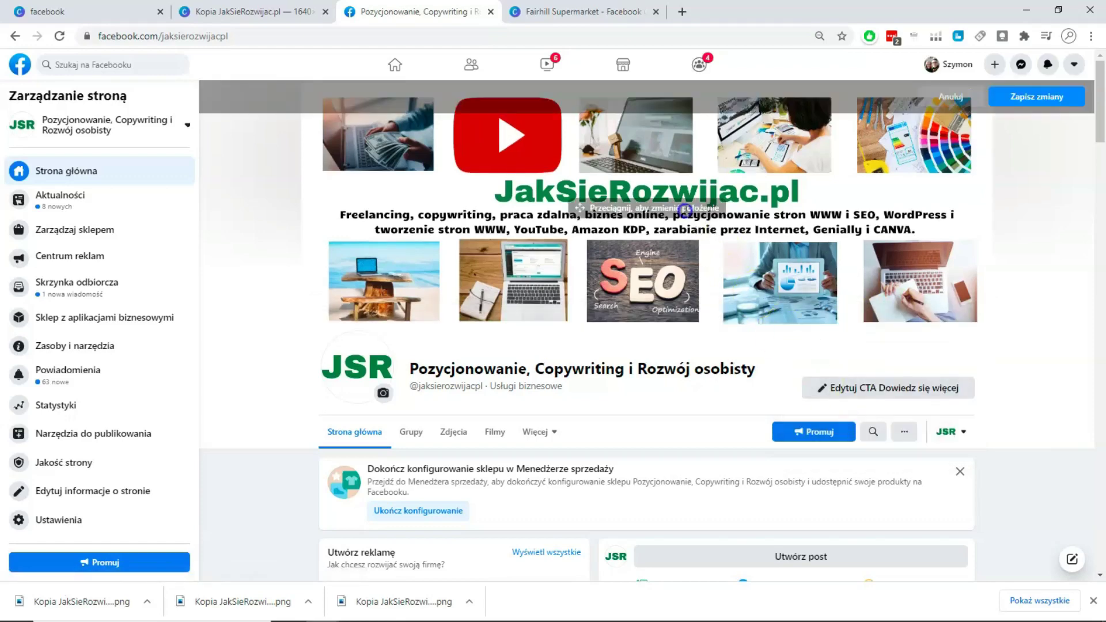
pyautogui.moveTo(644, 208)
pyautogui.mouseDown()
pyautogui.moveTo(644, 195)
pyautogui.moveTo(645, 206)
pyautogui.mouseUp()
pyautogui.moveTo(715, 182); pyautogui.dragTo(325, 171)
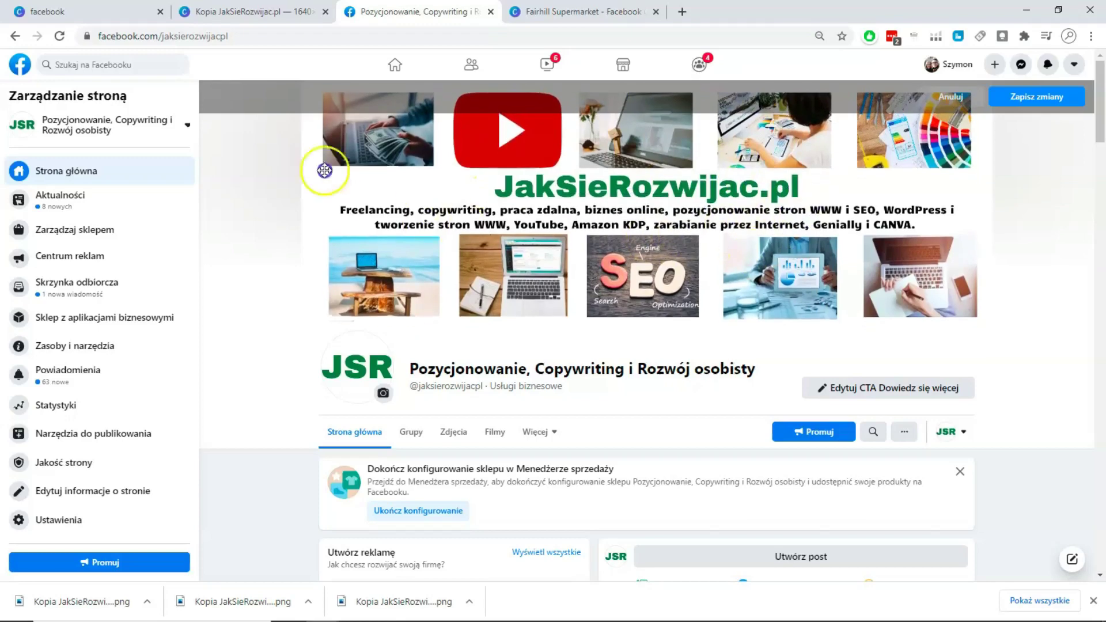
pyautogui.click(346, 102)
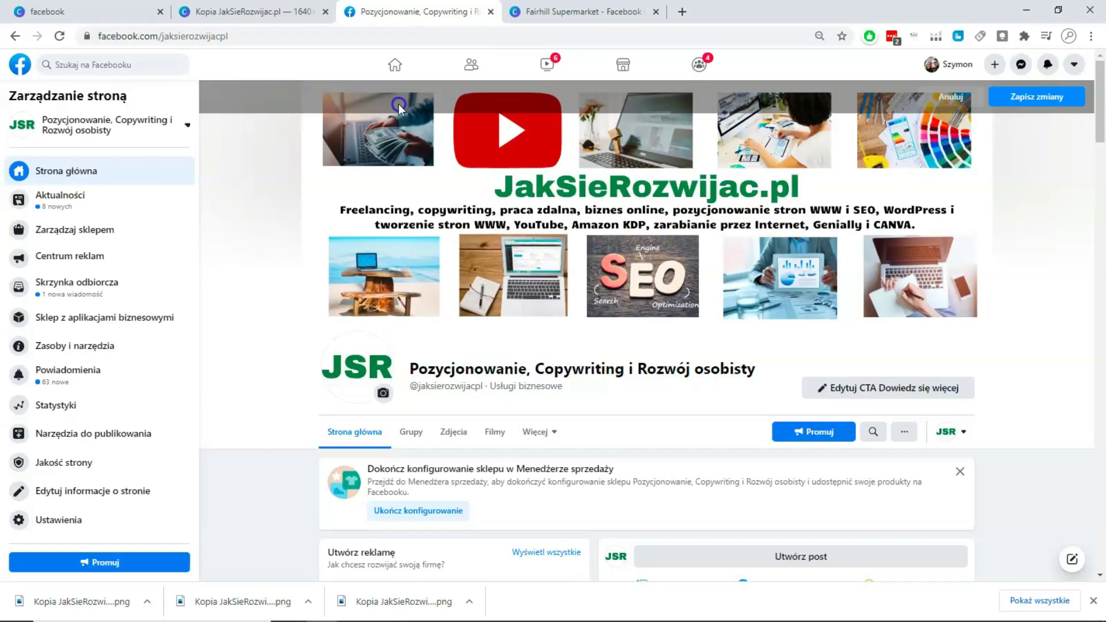
pyautogui.click(1047, 96)
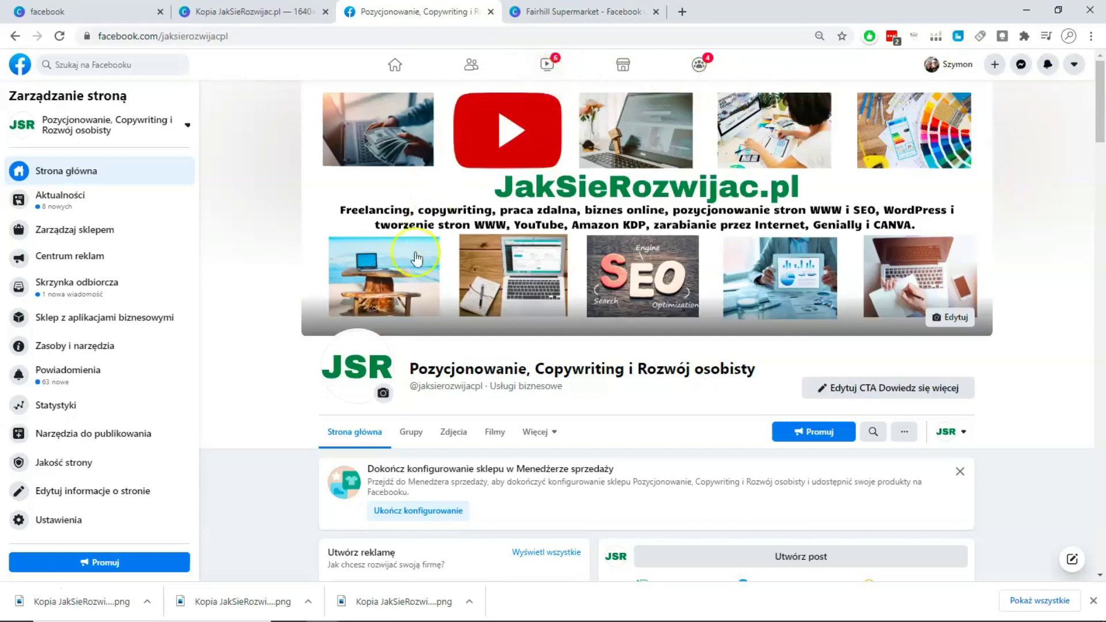
# Compare the design's layout in Canva with the repositioned cover photo on the Facebook page
pyautogui.click(242, 12)
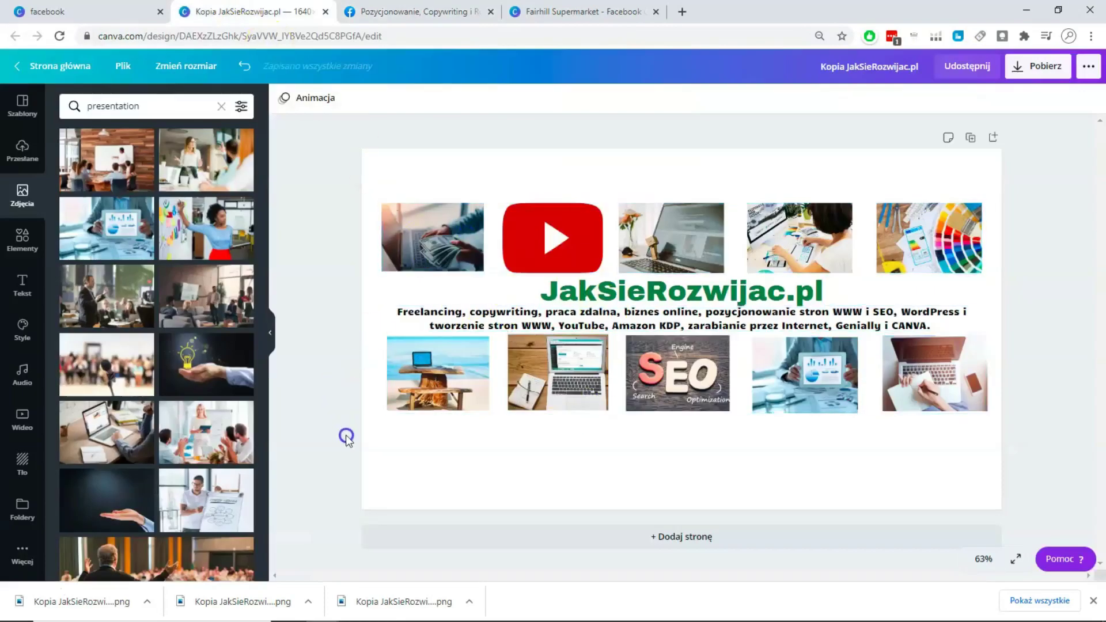
pyautogui.click(383, 12)
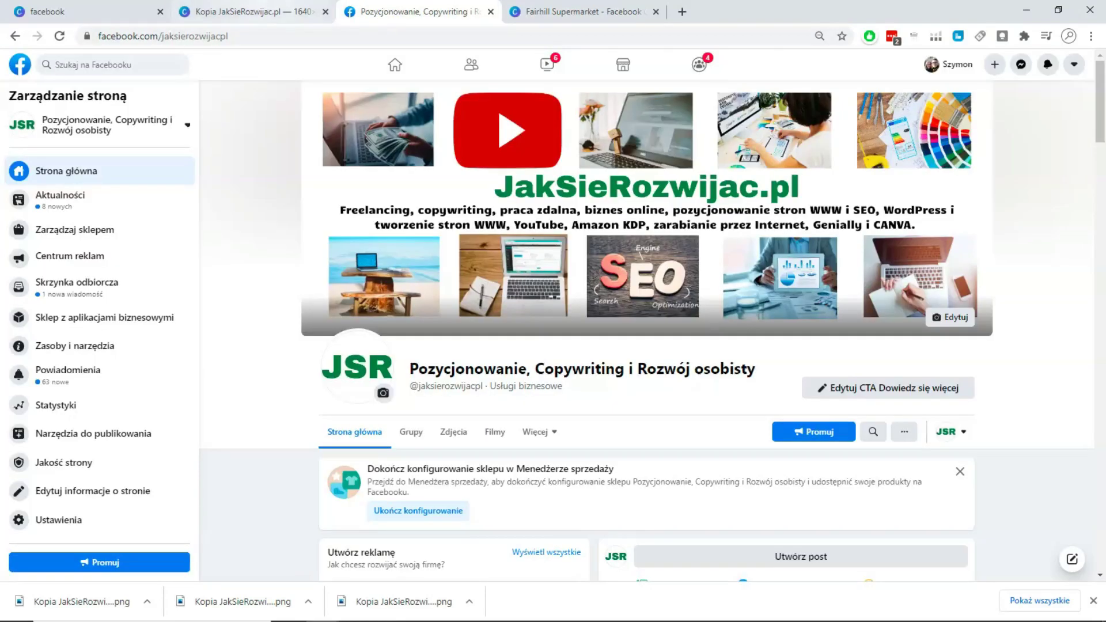
pyautogui.click(271, 12)
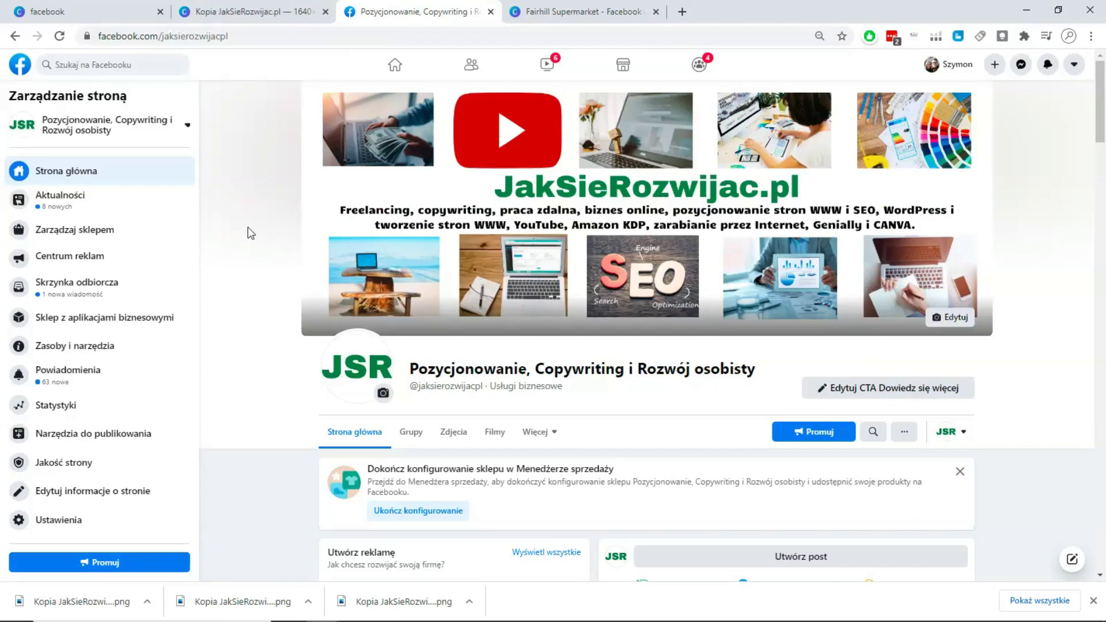
# Look up Facebook's option for creating a new page and close the create options without starting one
pyautogui.click(994, 66)
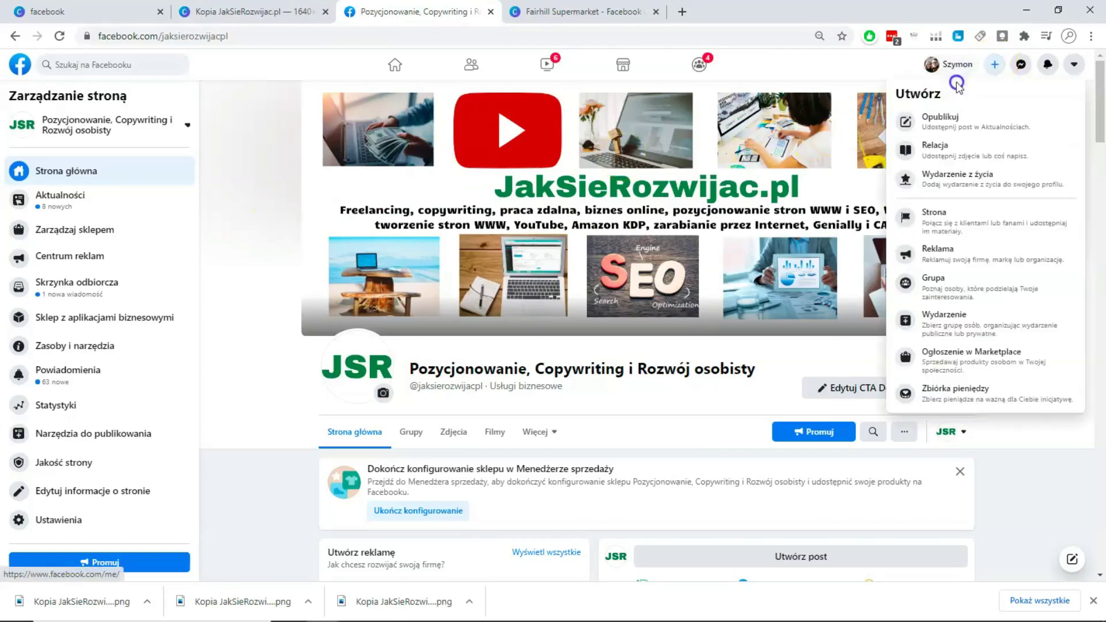
pyautogui.click(950, 234)
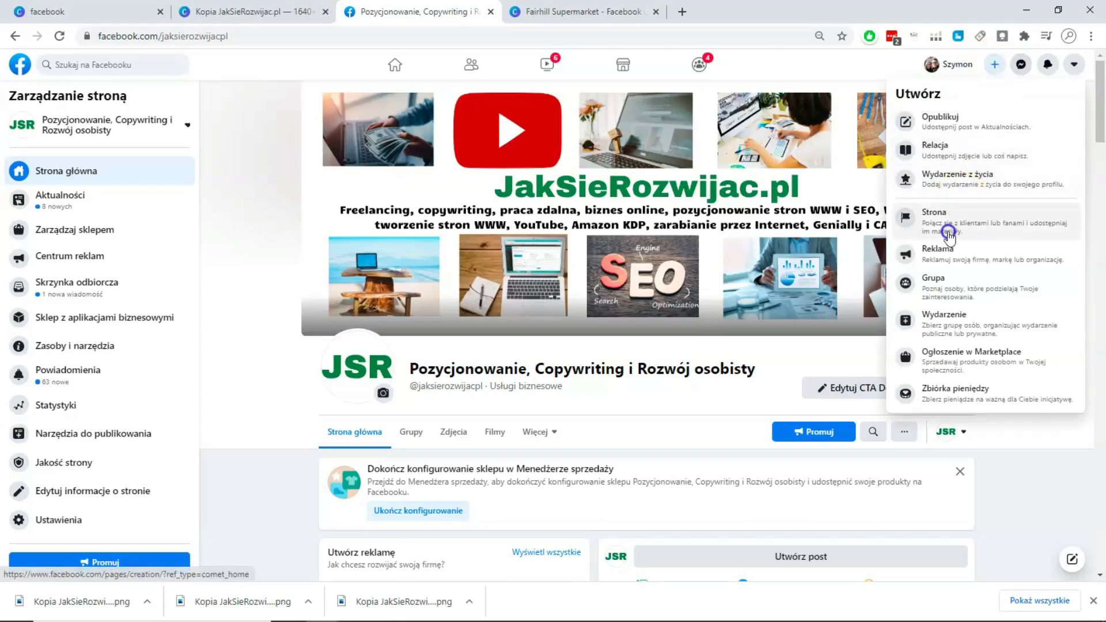
pyautogui.click(239, 346)
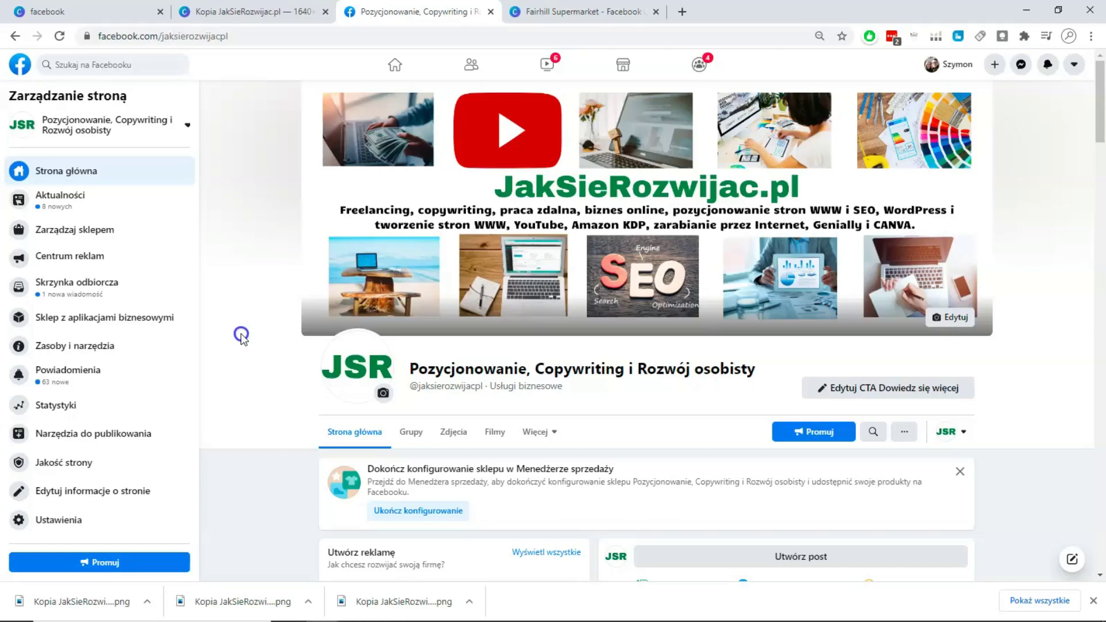